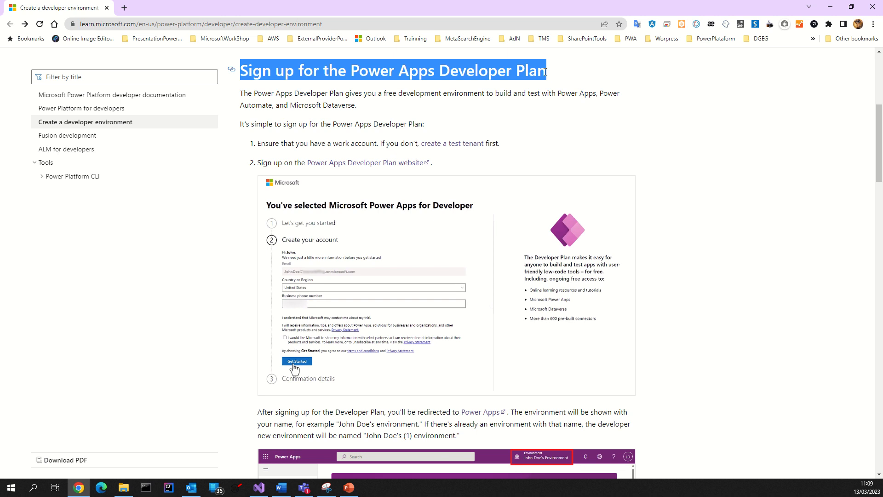
Step: Highlight the work-account sentence and jump to the test tenant section
left_click(239, 113)
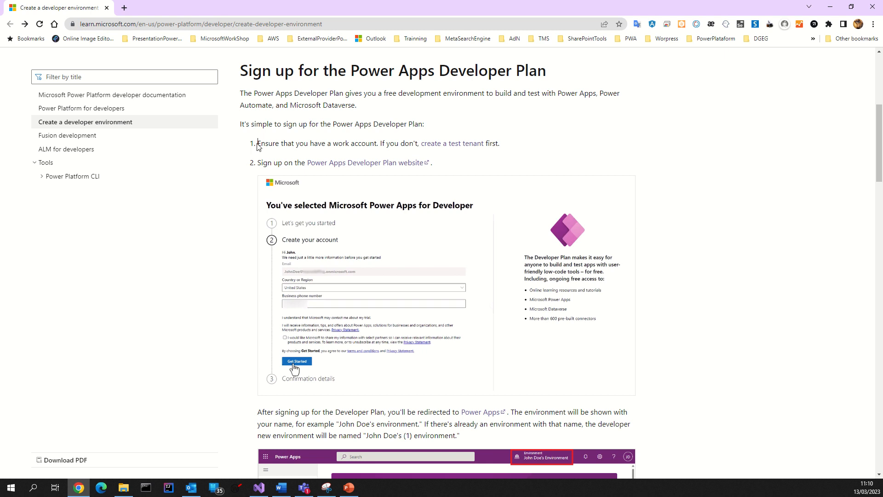
left_click_drag(258, 145, 469, 144)
left_click(469, 157)
left_click(458, 144)
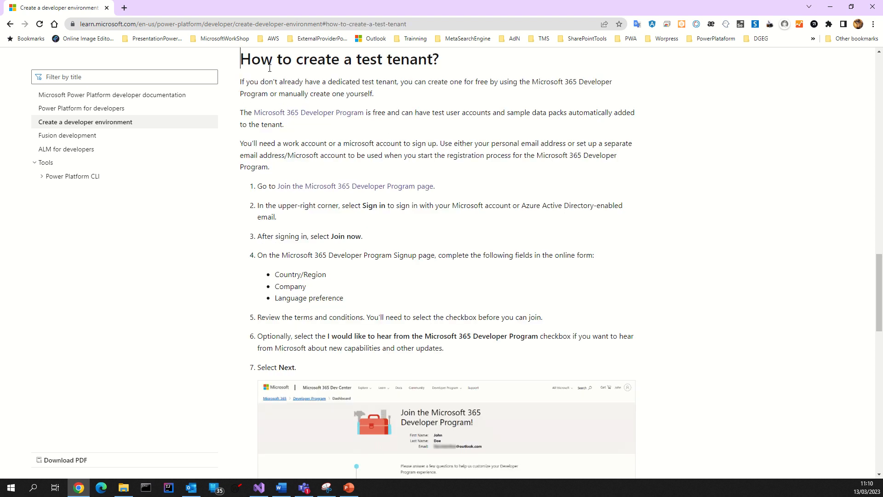
Step: Highlight the 'How to create a test tenant?' heading and read its steps down to See also
left_click_drag(247, 62, 440, 64)
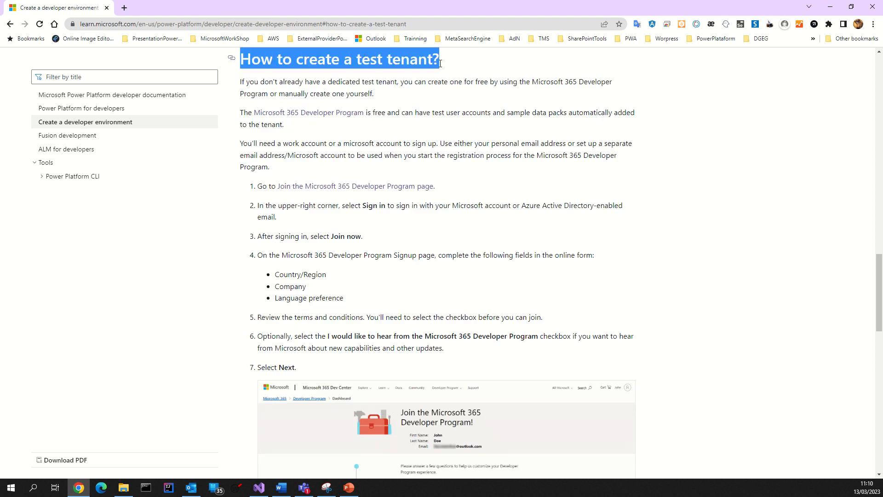
scroll(312, 175, "down", 5)
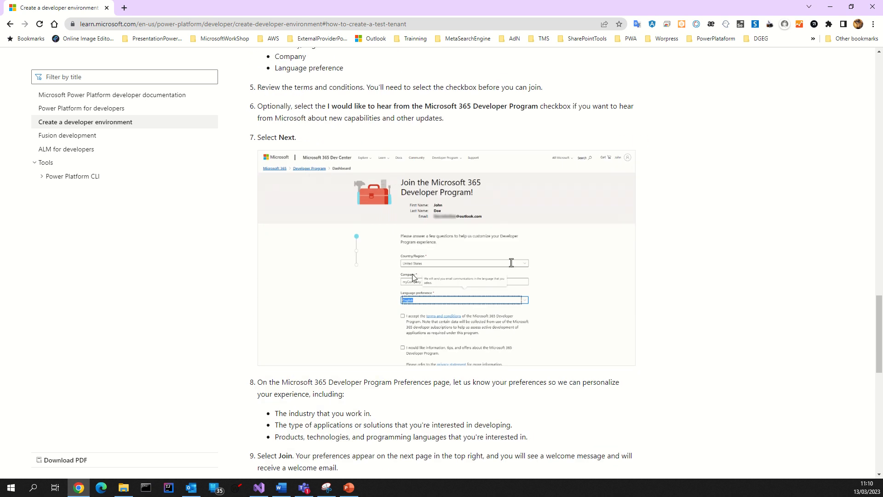
scroll(412, 282, "down", 2)
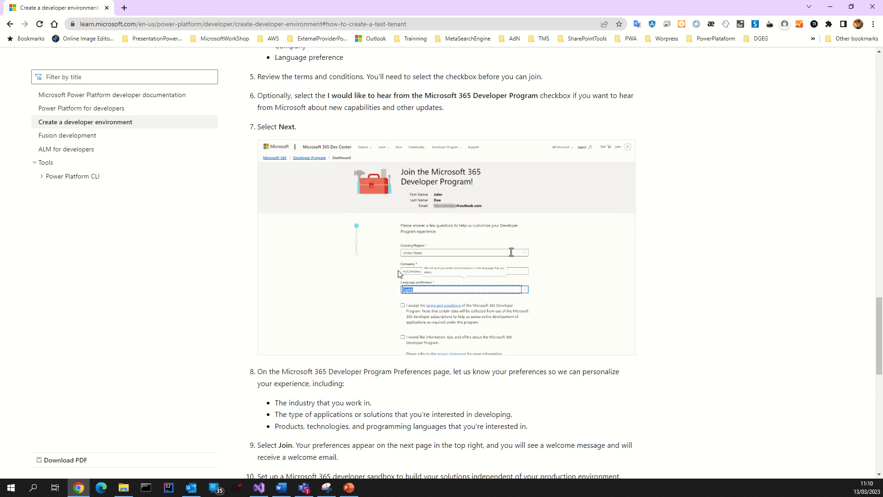
scroll(398, 273, "down", 3)
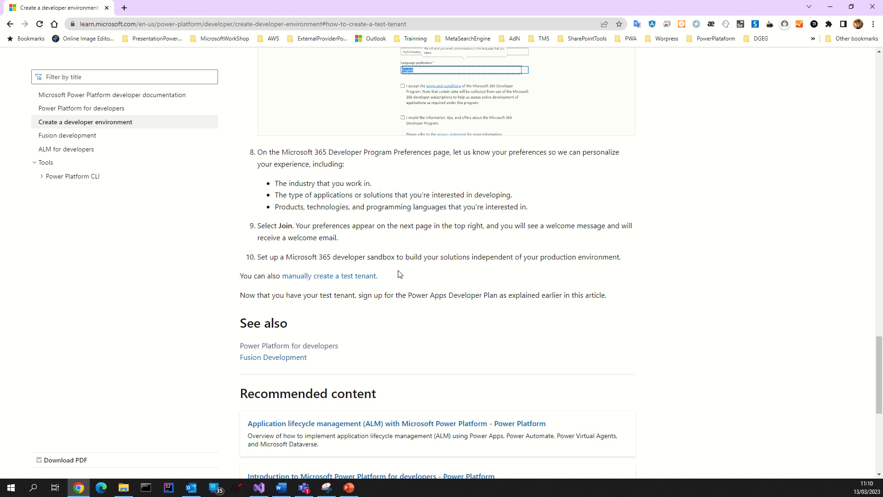
scroll(398, 274, "down", 1)
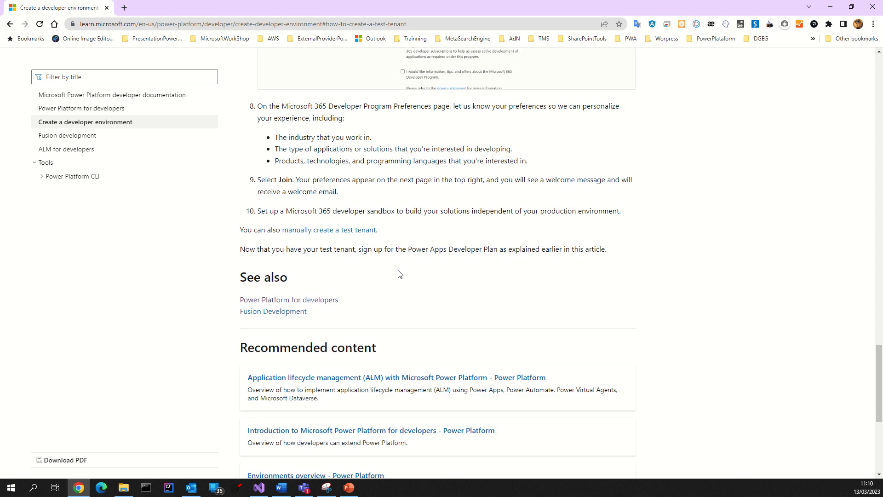
Step: Read the Power Platform for developers article, then follow its 'Create a developer environment' link
left_click(330, 301)
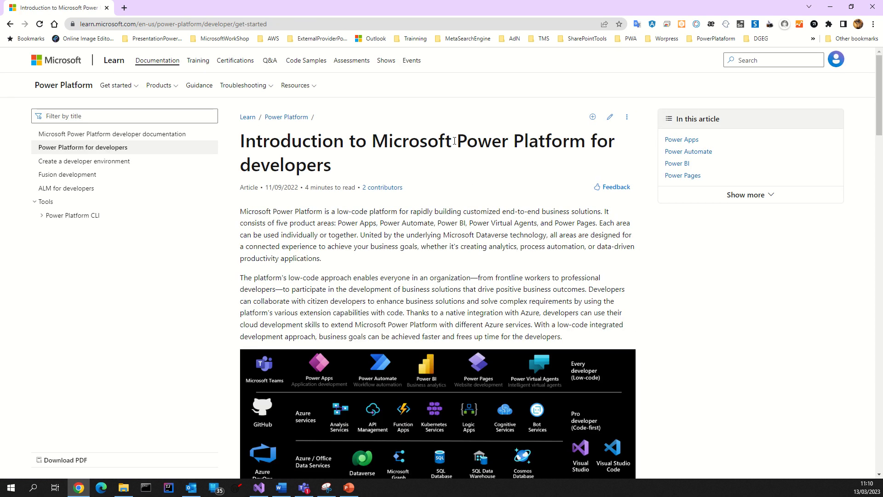
left_click_drag(249, 144, 350, 170)
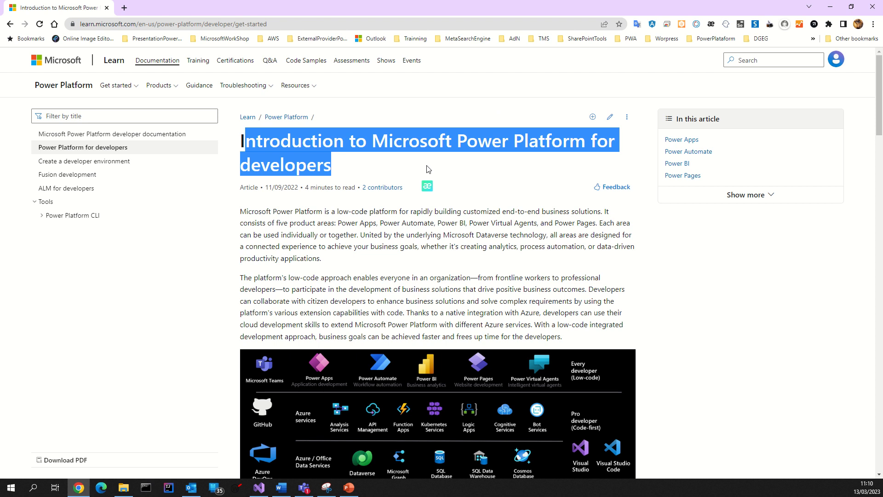
left_click(536, 146)
scroll(453, 247, "down", 10)
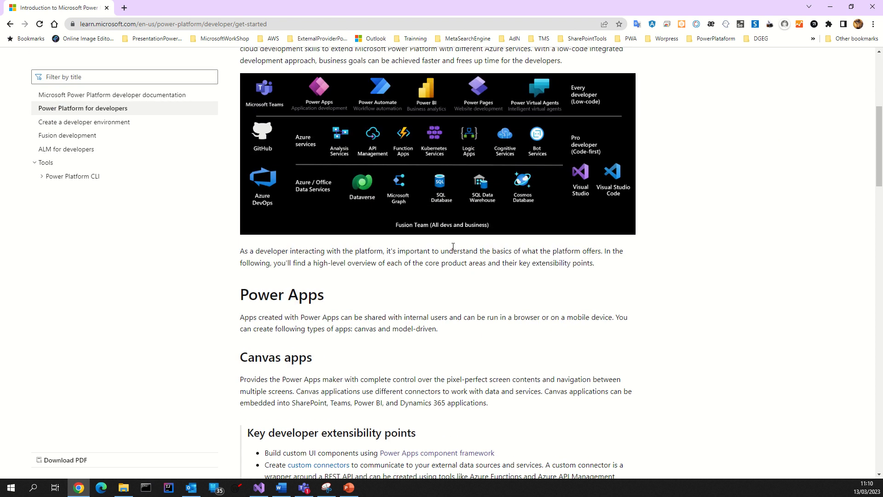
scroll(453, 246, "down", 13)
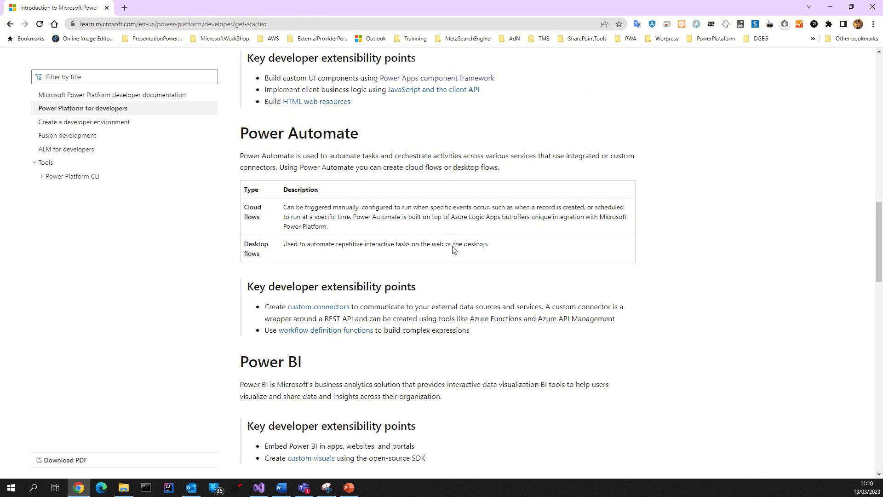
scroll(453, 249, "down", 2)
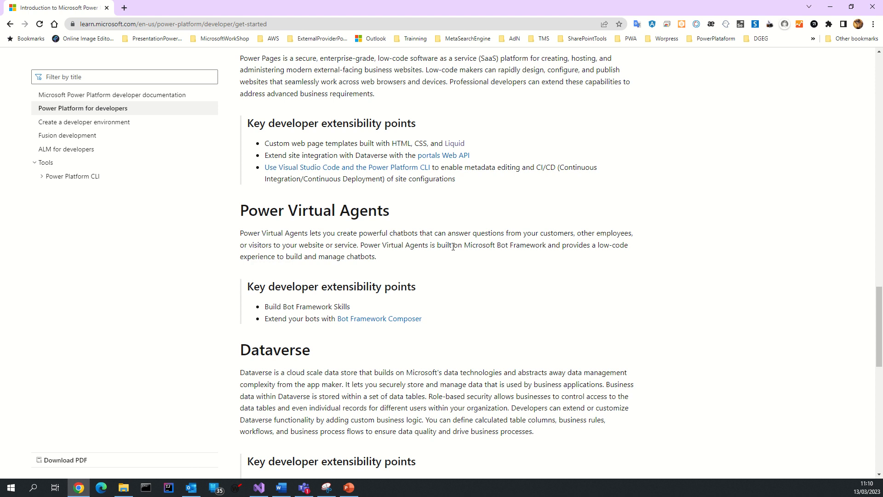
scroll(453, 247, "down", 1)
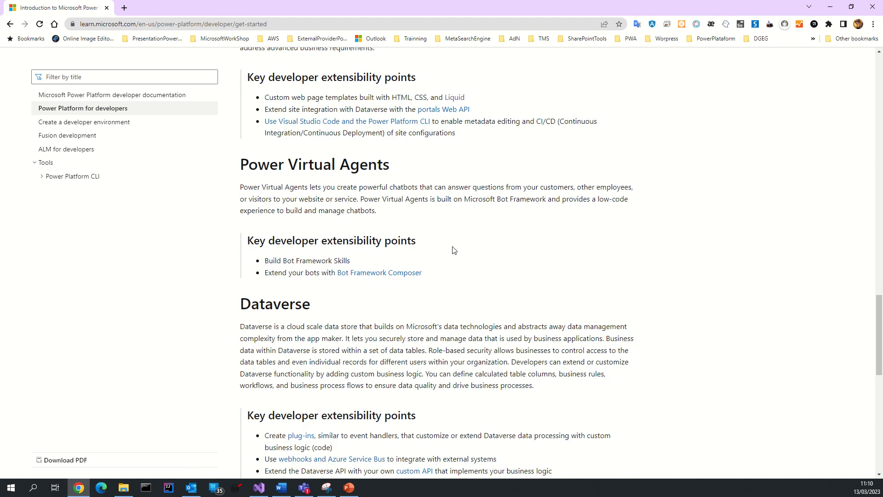
scroll(453, 250, "down", 4)
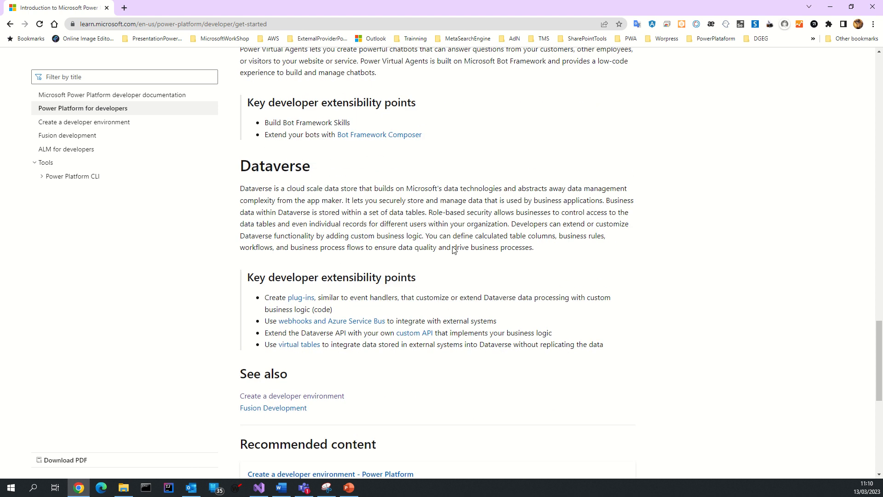
left_click(318, 350)
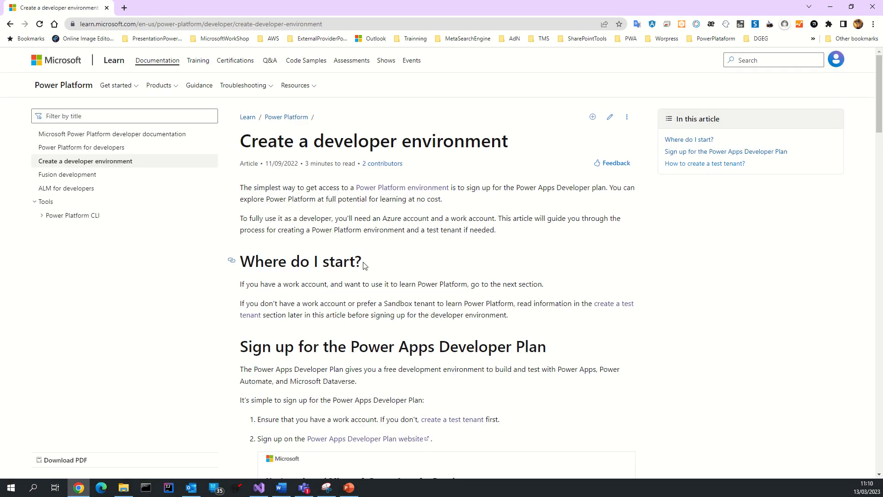
Step: Scroll to the Developer Plan sign-up section and follow the Power Apps Developer Plan website link
scroll(363, 266, "down", 5)
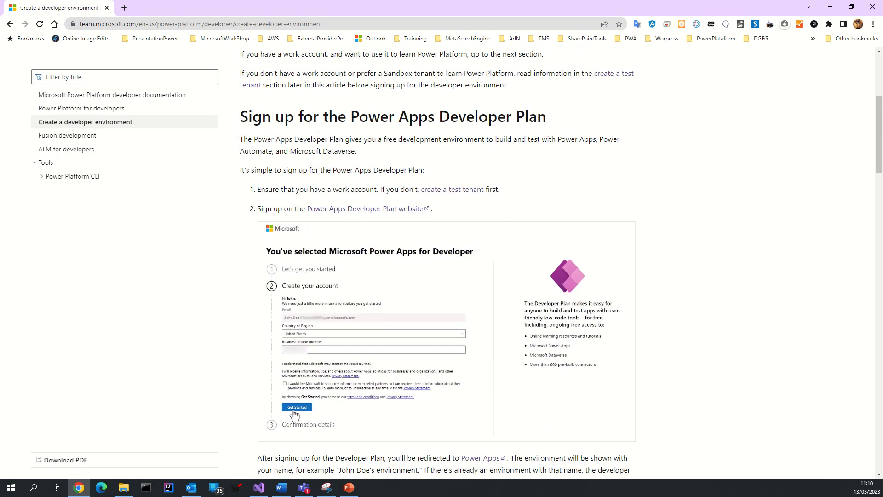
left_click_drag(252, 118, 516, 125)
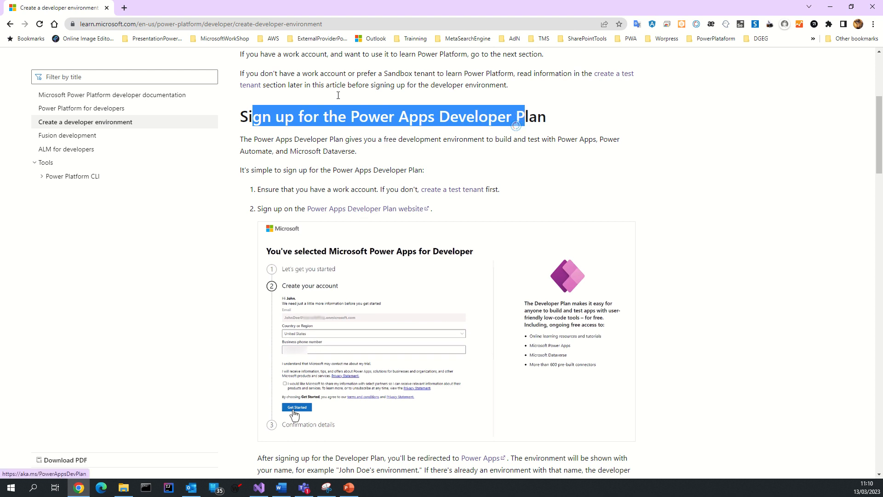
left_click(340, 24)
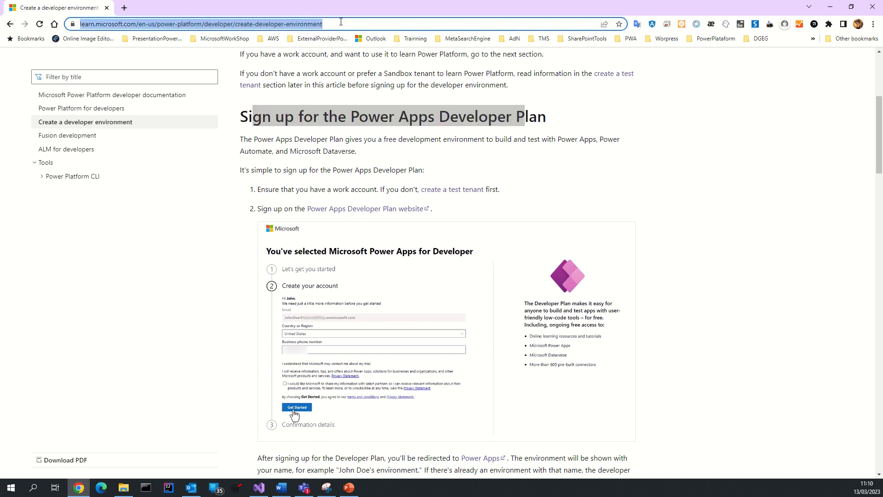
left_click(348, 209)
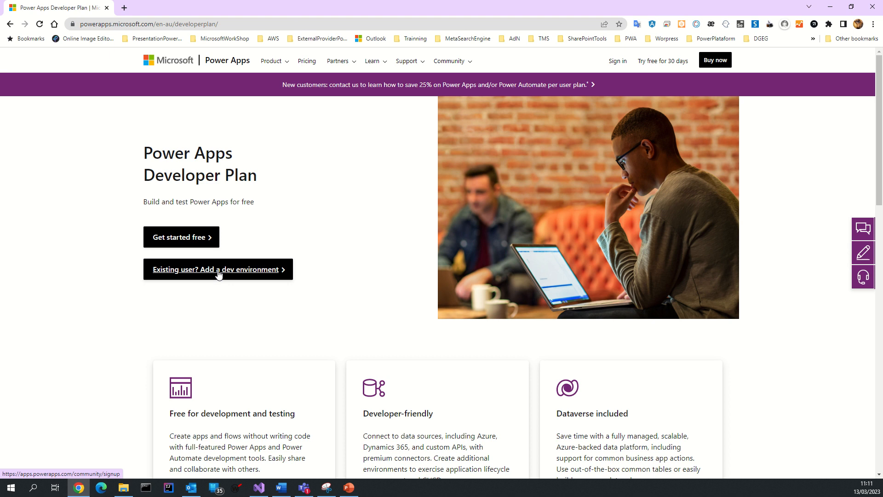
Step: Start the free Developer Plan sign-up form, then add a blank browser tab beside it
left_click(185, 240)
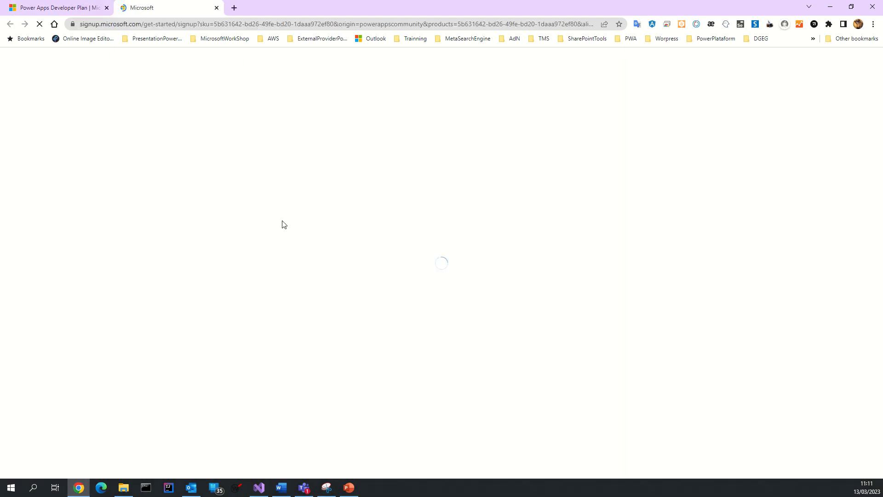
left_click(176, 201)
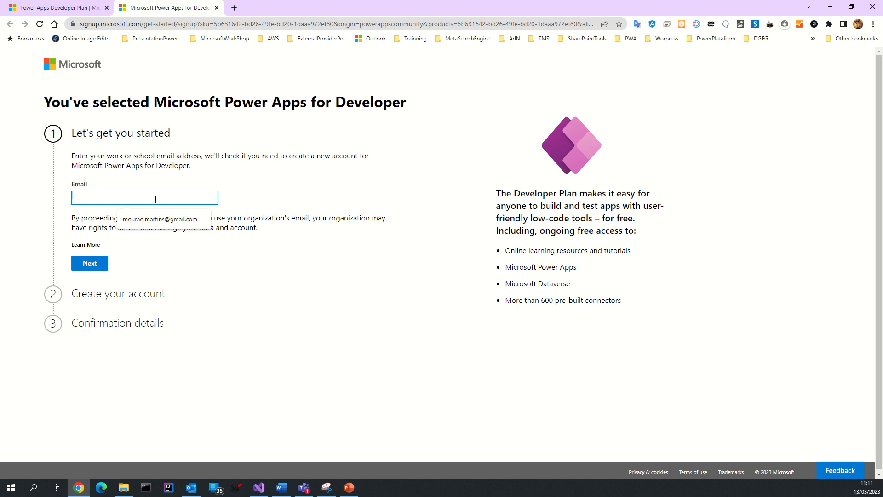
left_click(92, 8)
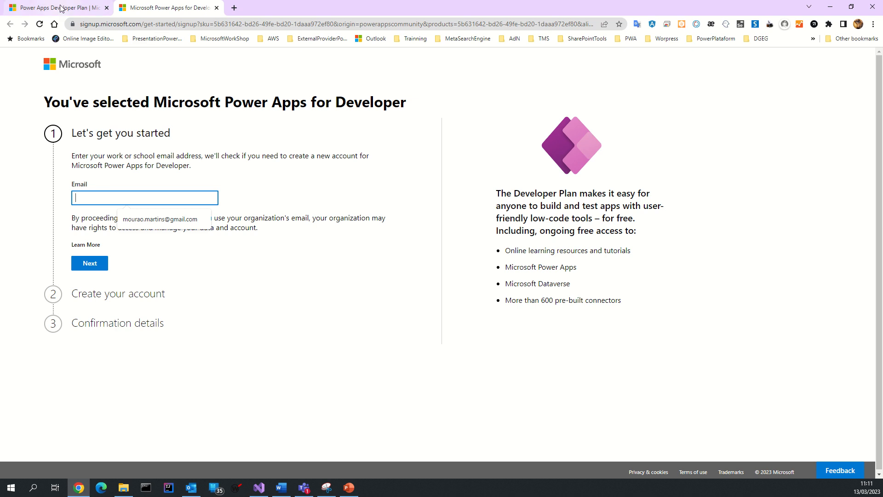
left_click(233, 7)
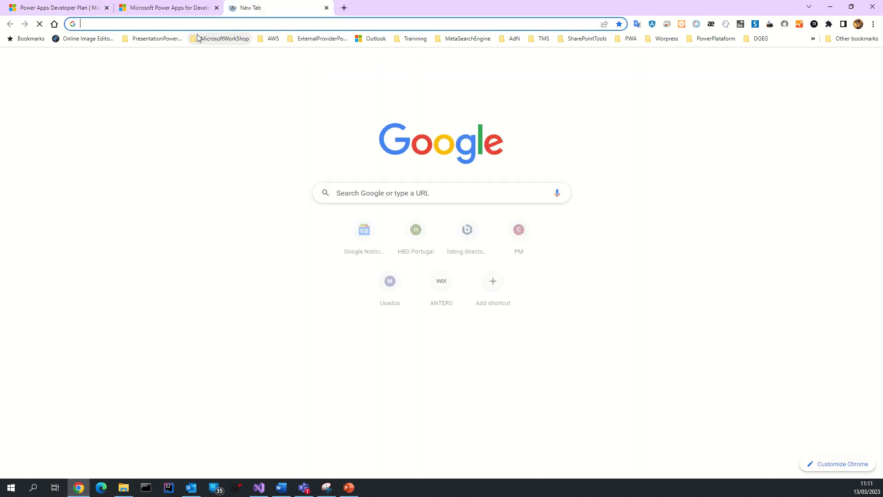
Step: Open admin.microsoft.com Organization profile, close the Organization information panel, and expand Users
left_click(197, 26)
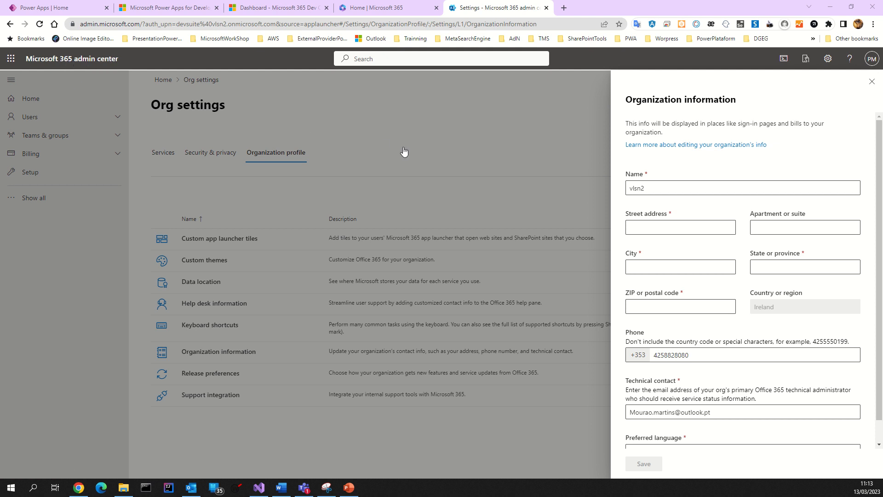
left_click(872, 82)
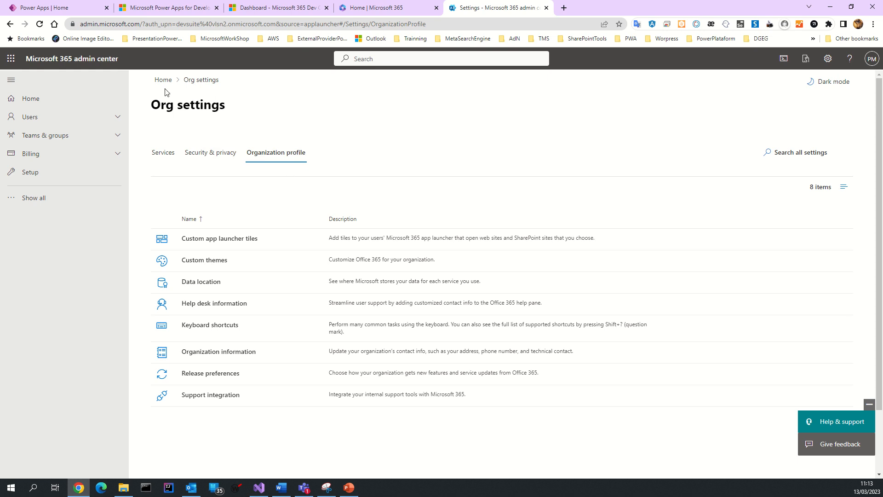
left_click(36, 118)
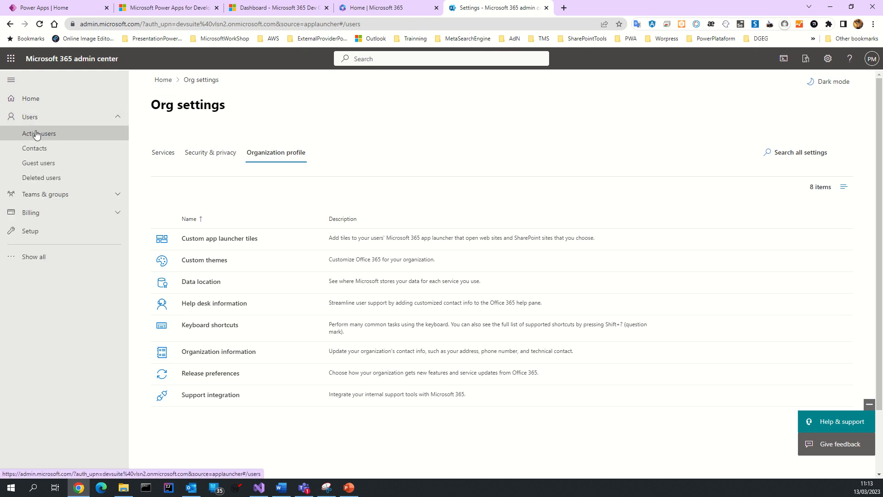
Step: Open Active users and start the Add a user form
left_click(37, 133)
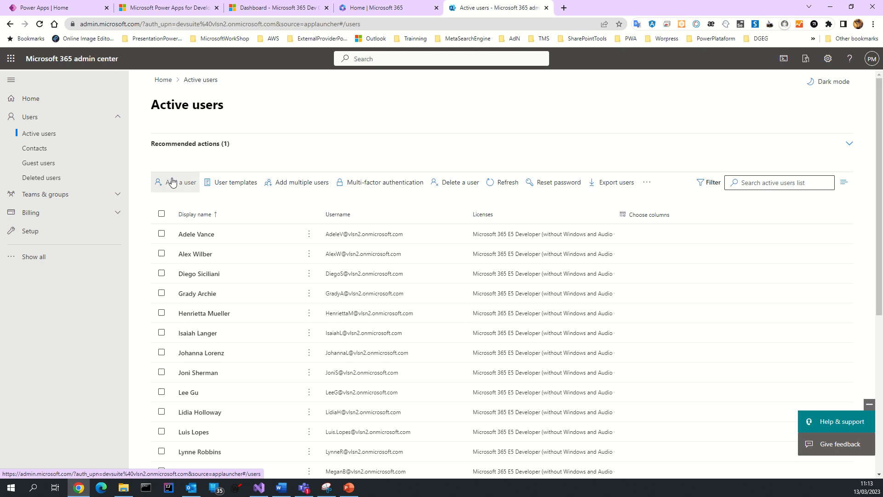
left_click(173, 182)
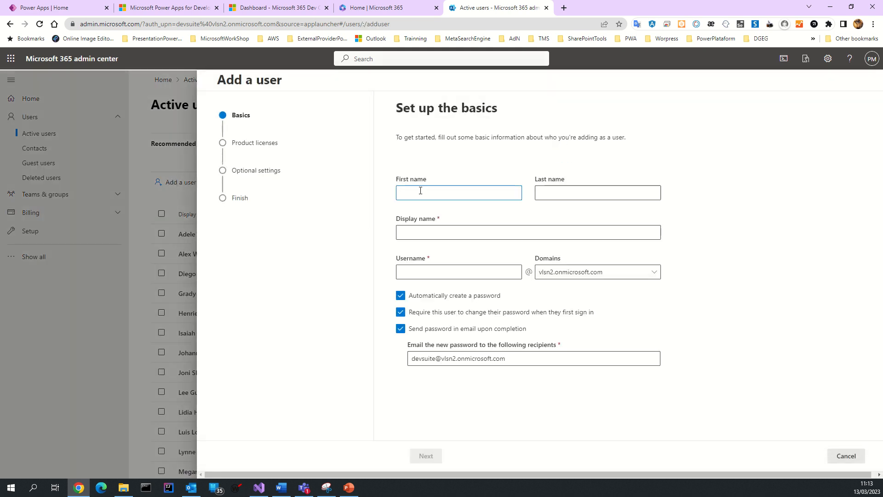
left_click(420, 190)
Step: Check the Dev Center and Power Apps tabs, begin Power Apps sign-in, then return to the form
left_click(278, 9)
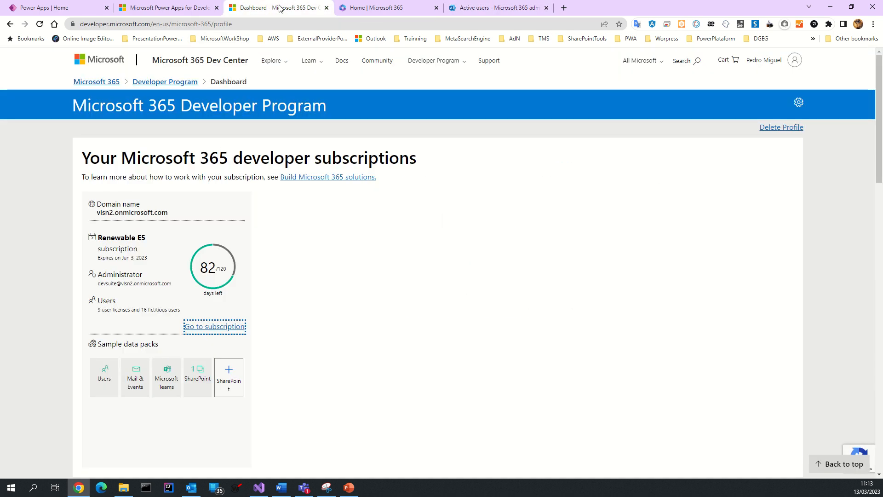
left_click(39, 8)
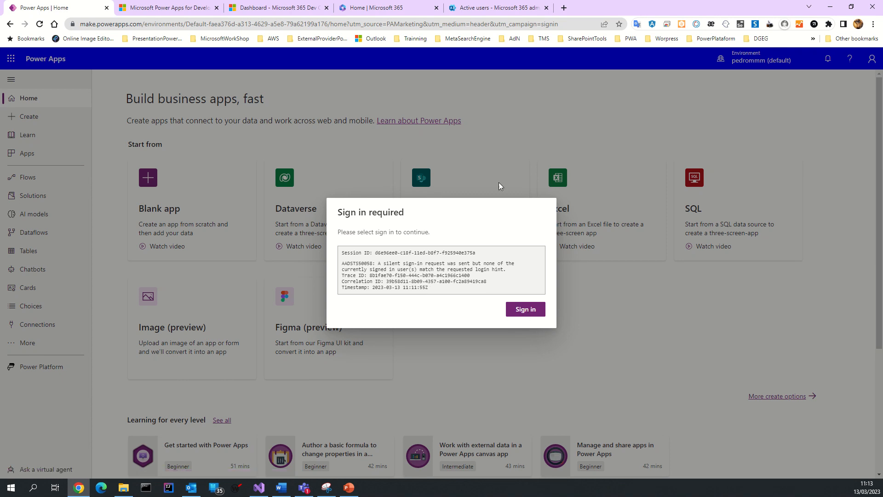
left_click(515, 306)
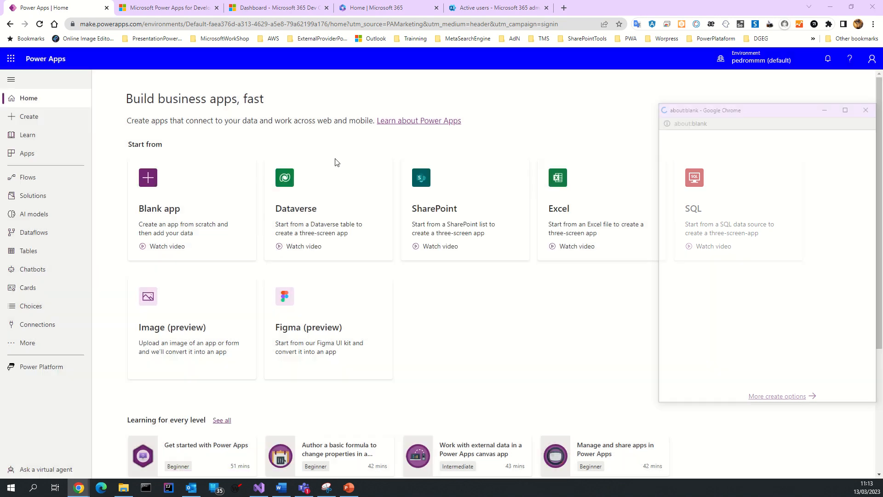
left_click(472, 8)
left_click(431, 192)
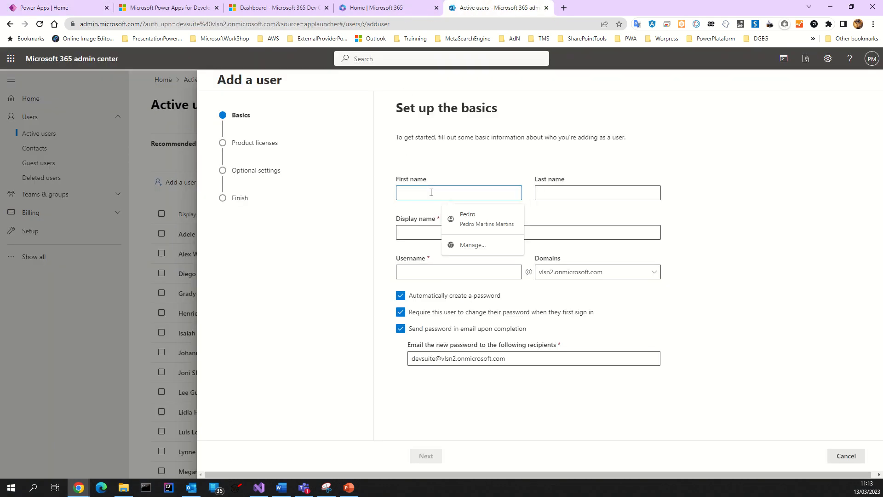
Step: Autofill the new user's name fields, enter a username, and advance to licences
left_click(465, 216)
left_click(438, 233)
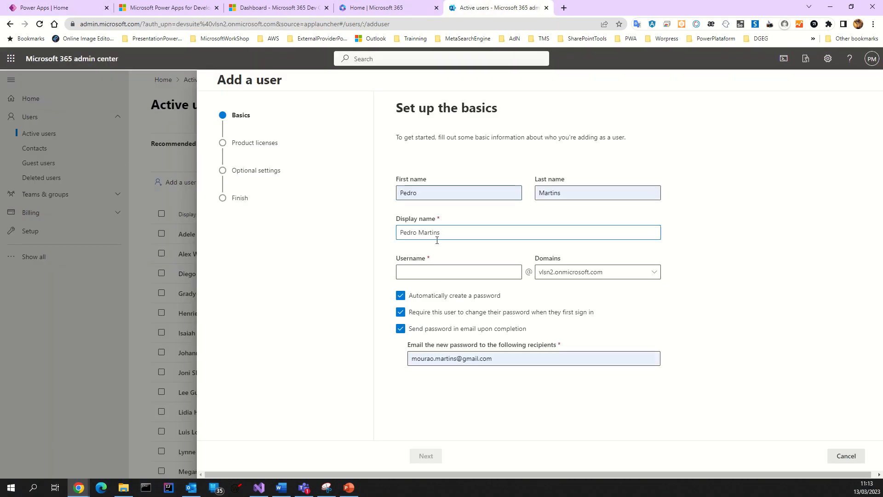
left_click(419, 276)
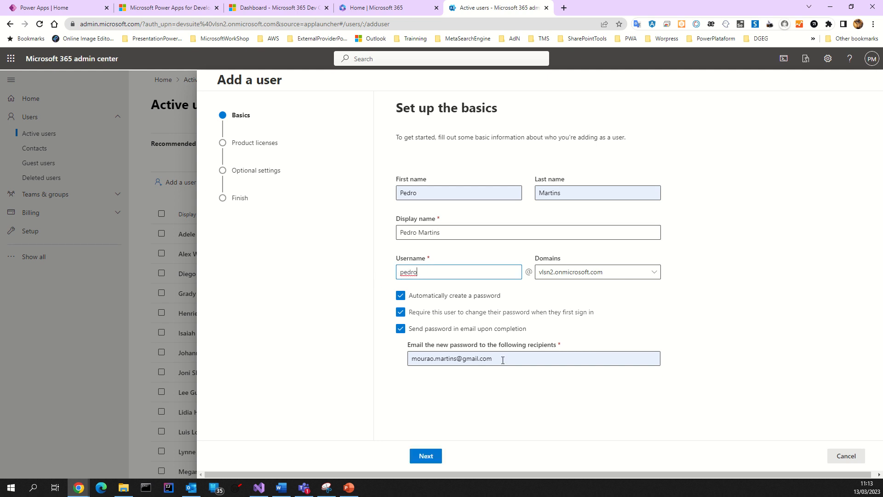
left_click(427, 455)
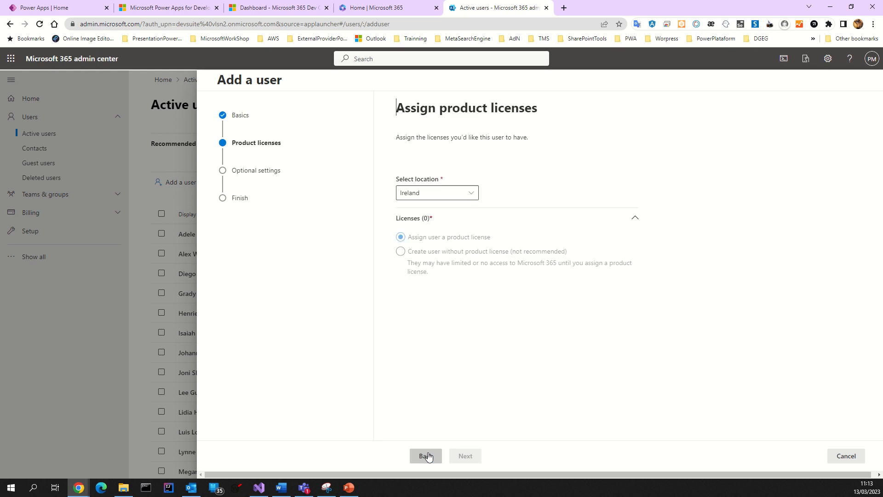
Step: Set the user's usage location to Portugal
left_click(431, 197)
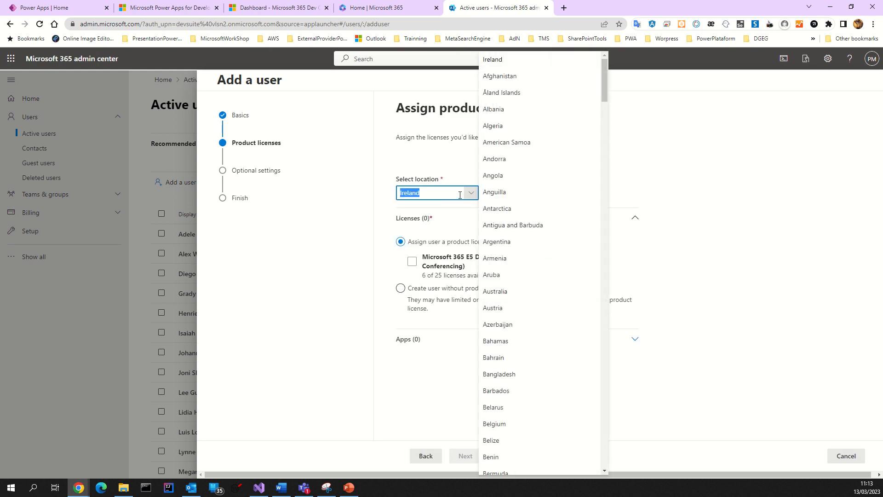
scroll(518, 294, "down", 2)
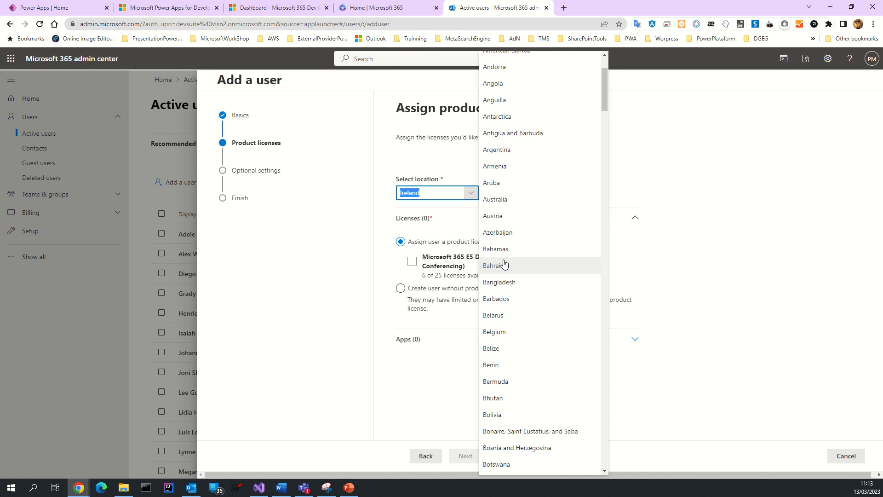
type("Portugal")
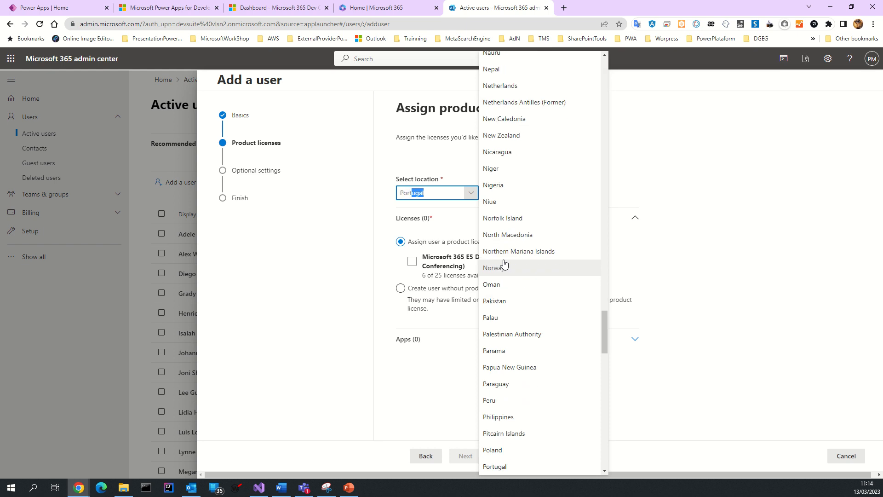
scroll(503, 350, "down", 2)
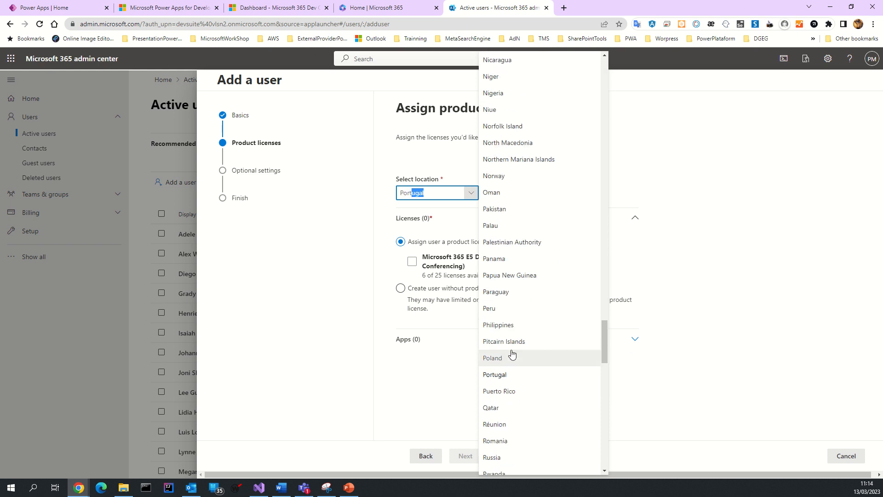
left_click(502, 377)
Step: Assign the Microsoft 365 E5 Developer licence, review its apps, and continue to Optional settings
left_click(412, 261)
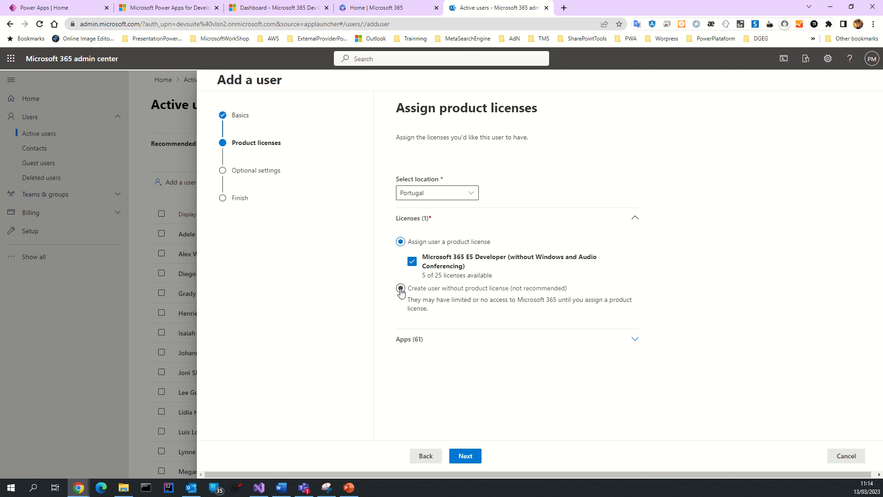
left_click(412, 343)
scroll(449, 339, "down", 5)
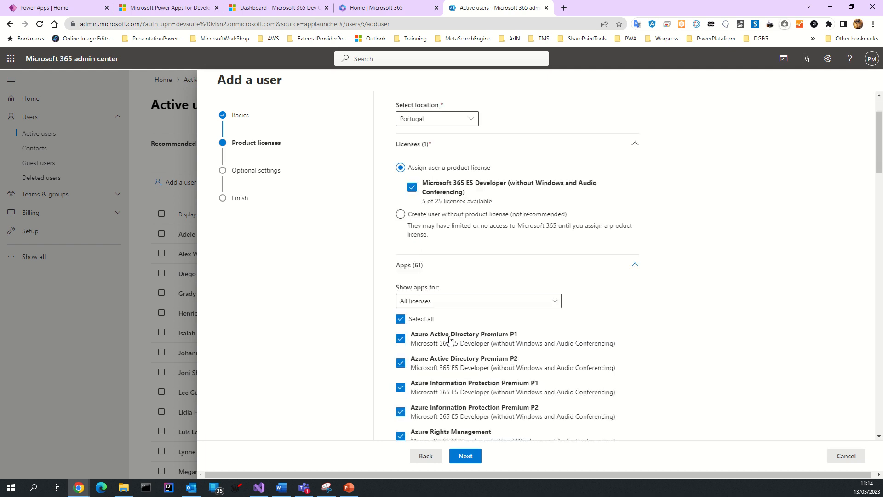
scroll(450, 339, "down", 10)
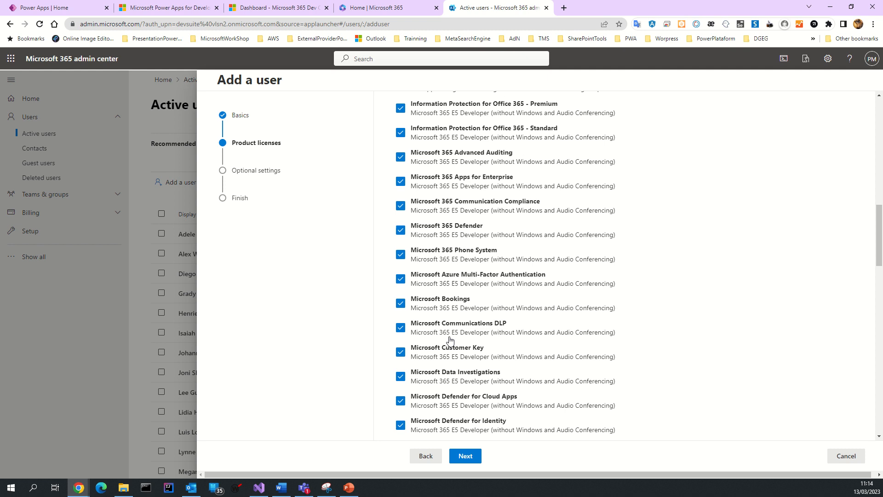
scroll(449, 339, "down", 10)
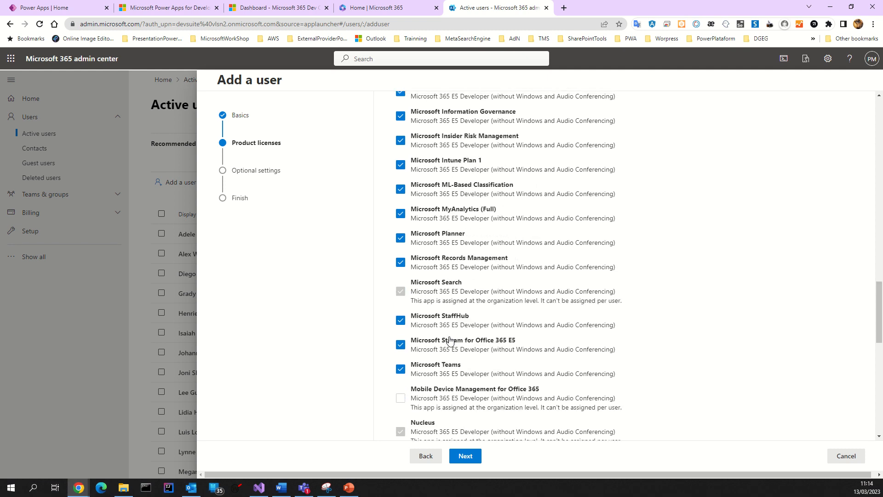
left_click(465, 455)
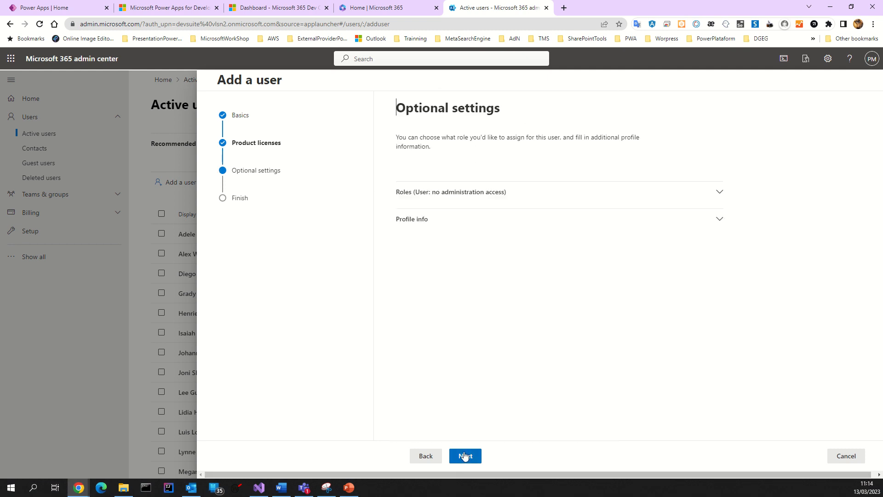
Step: Expand Roles and give the user Admin center access
left_click(453, 193)
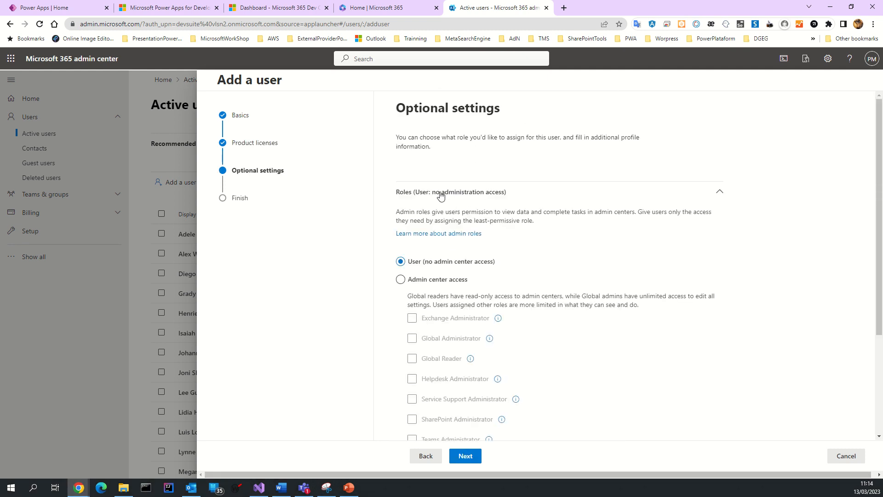
left_click(400, 279)
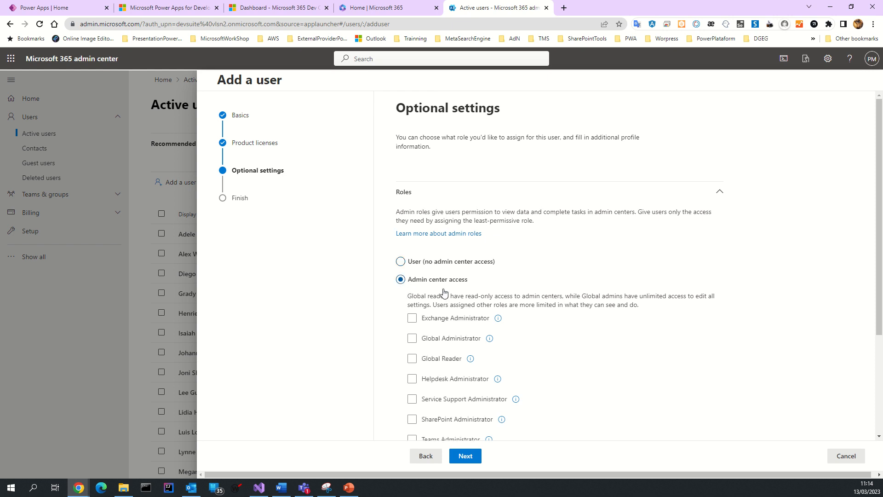
scroll(442, 295, "down", 2)
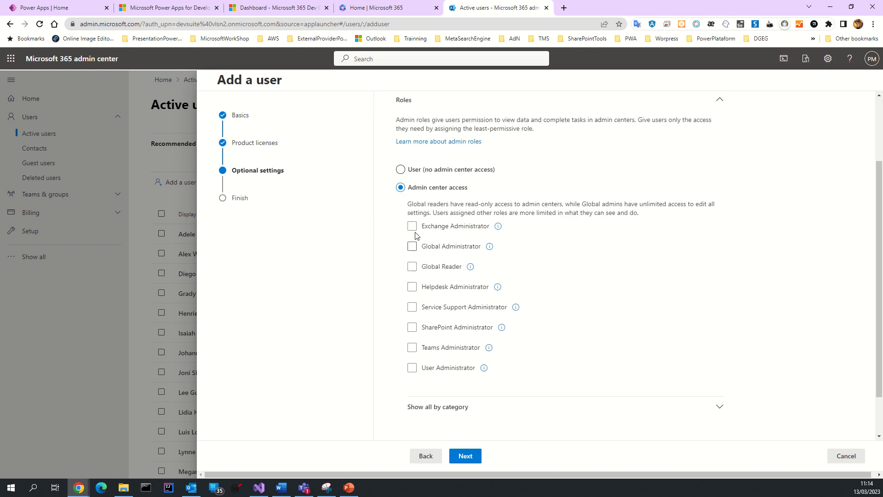
Step: Grant all eight admin roles, Exchange through User Administrator, and proceed to Review and finish
left_click(411, 226)
left_click(411, 246)
left_click(411, 267)
left_click(412, 287)
left_click(411, 306)
left_click(412, 327)
left_click(411, 347)
left_click(412, 368)
scroll(436, 377, "down", 1)
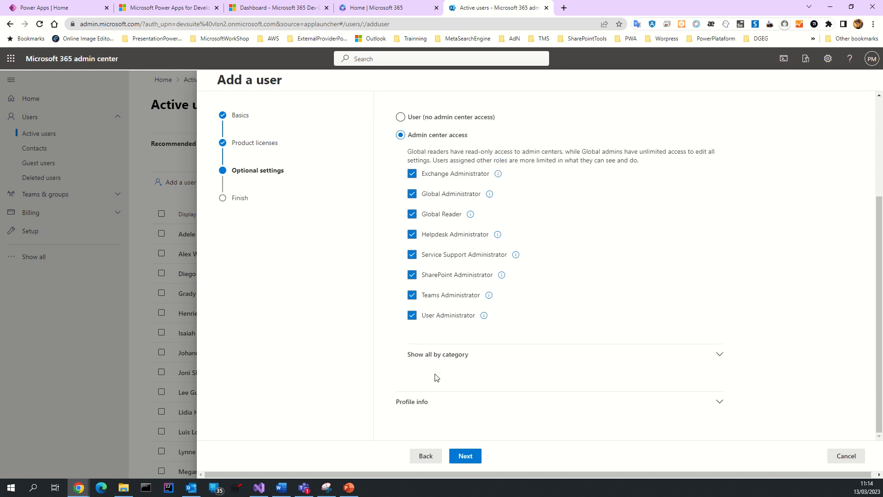
left_click(465, 457)
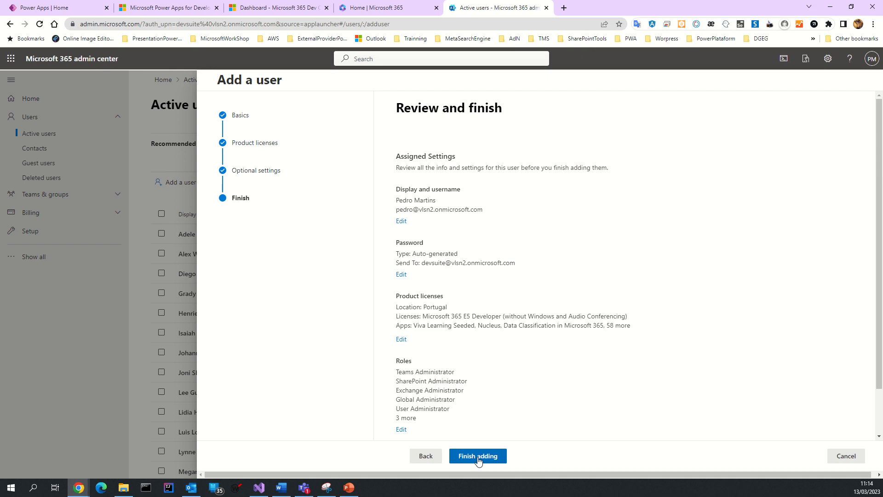
Step: Finish adding the user and review the generated password on the confirmation page
left_click(478, 457)
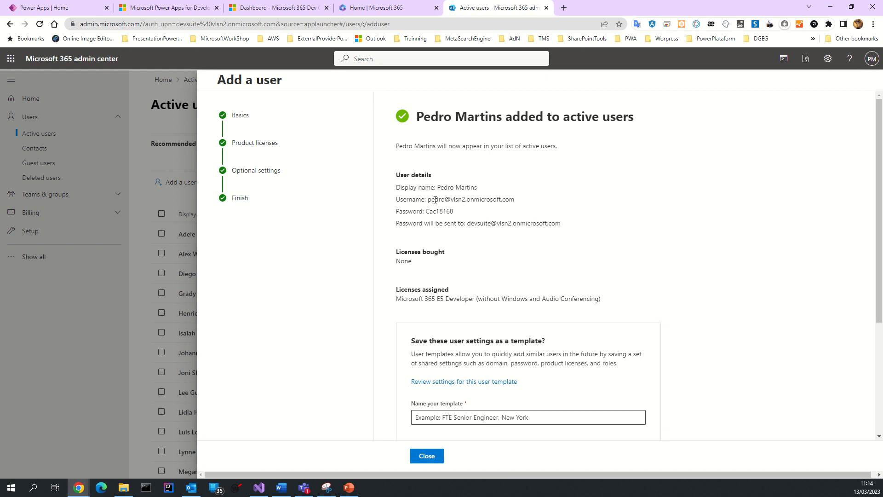
left_click_drag(425, 211, 454, 214)
left_click(472, 213)
scroll(470, 305, "down", 2)
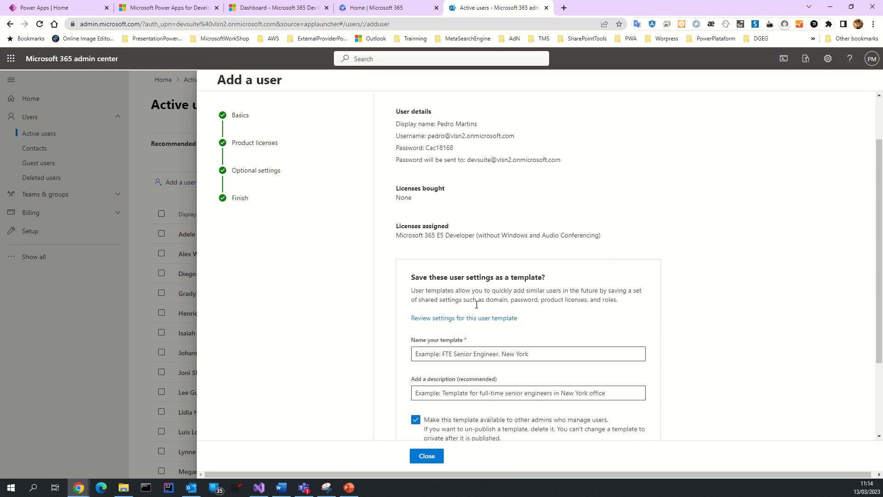
scroll(477, 304, "down", 2)
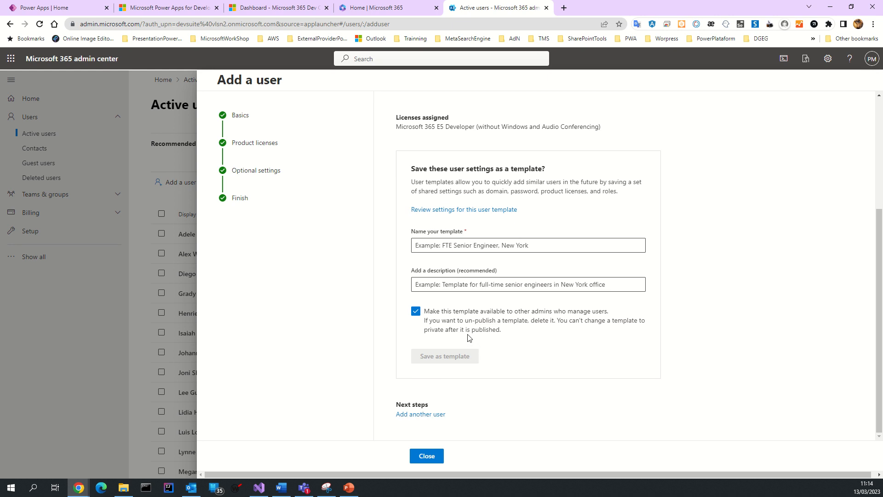
scroll(455, 286, "up", 3)
scroll(443, 236, "down", 3)
scroll(442, 327, "up", 3)
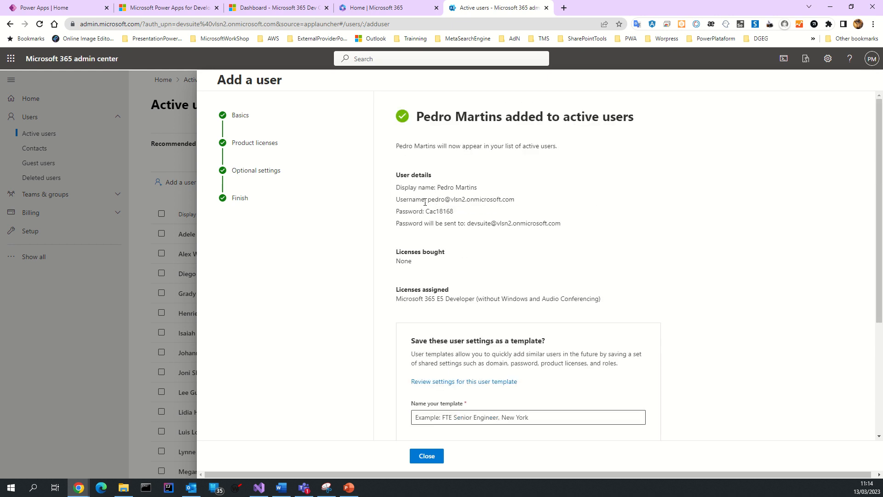
Step: Select the new user's full username and switch to the Power Apps for Developer sign-up tab
left_click_drag(431, 202, 510, 201)
left_click(510, 201)
double_click(458, 200)
left_click(459, 200)
double_click(459, 200)
left_click_drag(429, 201, 516, 199)
key("ctrl+c")
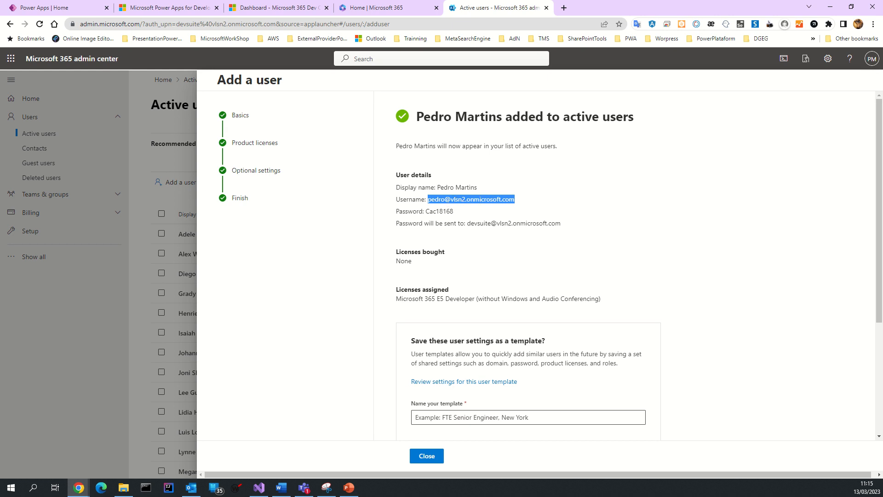
key("ctrl+2")
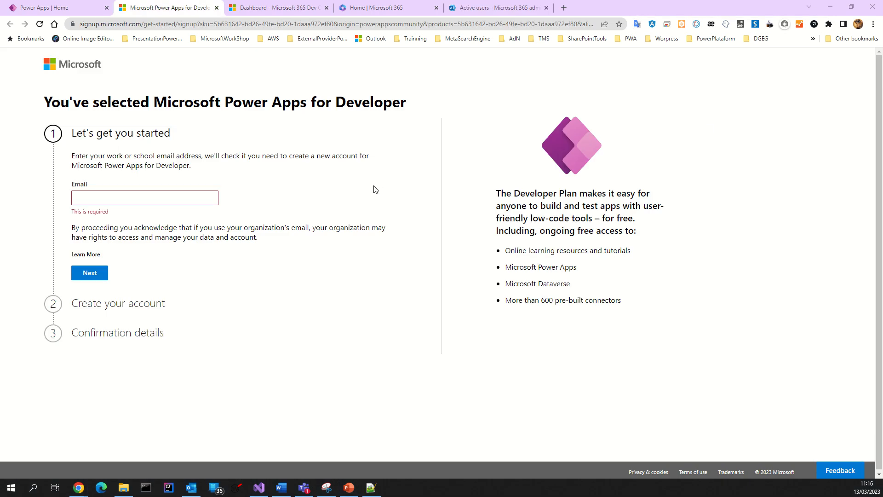
Step: Review the sign-up page heading and address, then focus the Email field
left_click(170, 197)
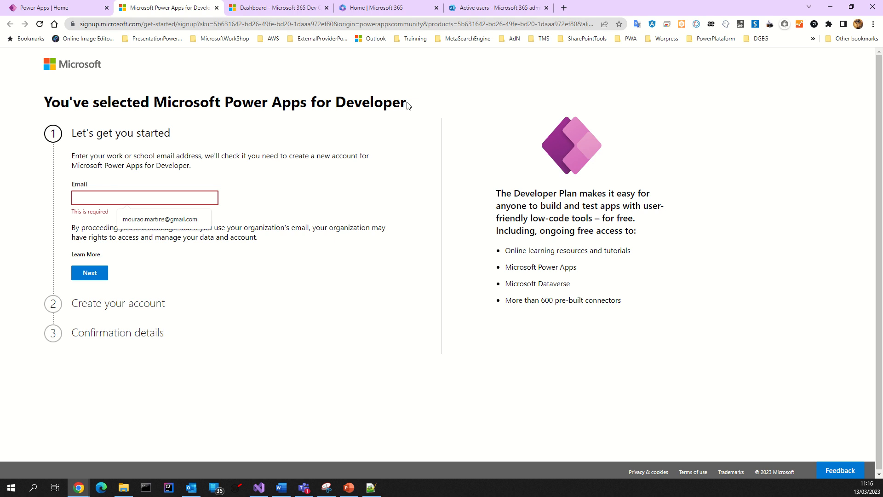
left_click_drag(407, 105, 45, 102)
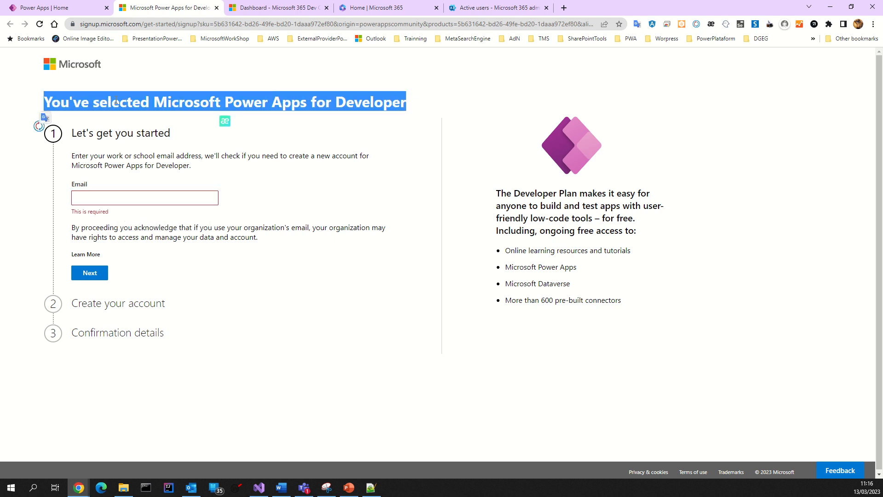
left_click(177, 105)
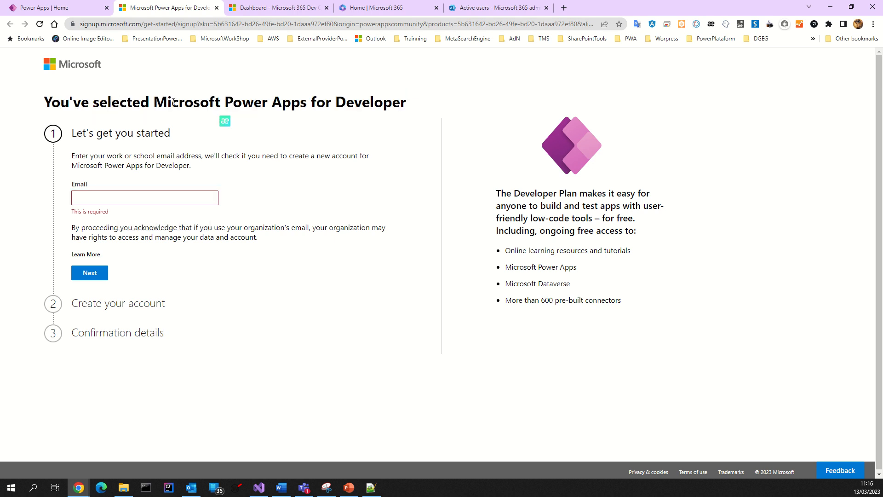
left_click(161, 27)
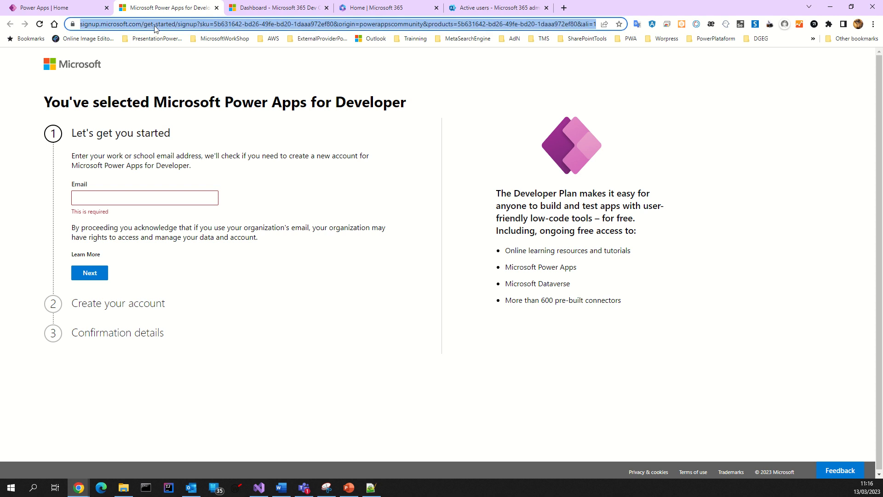
left_click(116, 193)
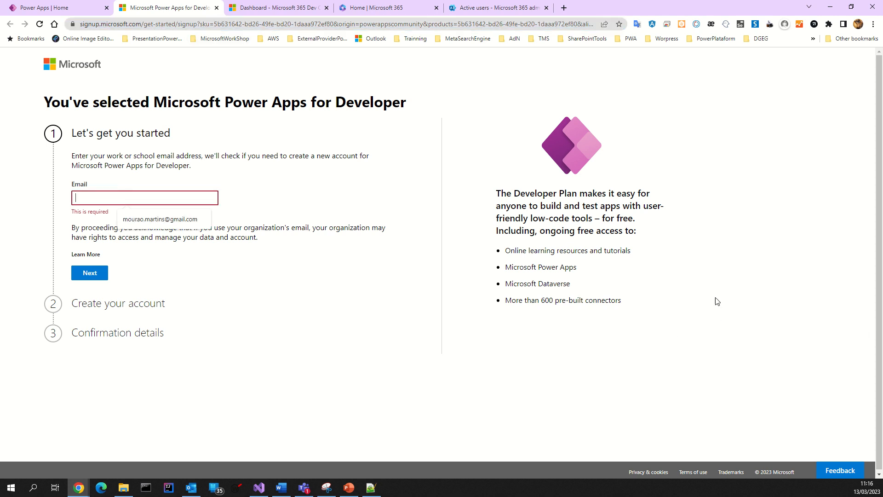
Step: Paste the new admin user's work email, submit it, and open Microsoft sign-in
key("alt+Tab")
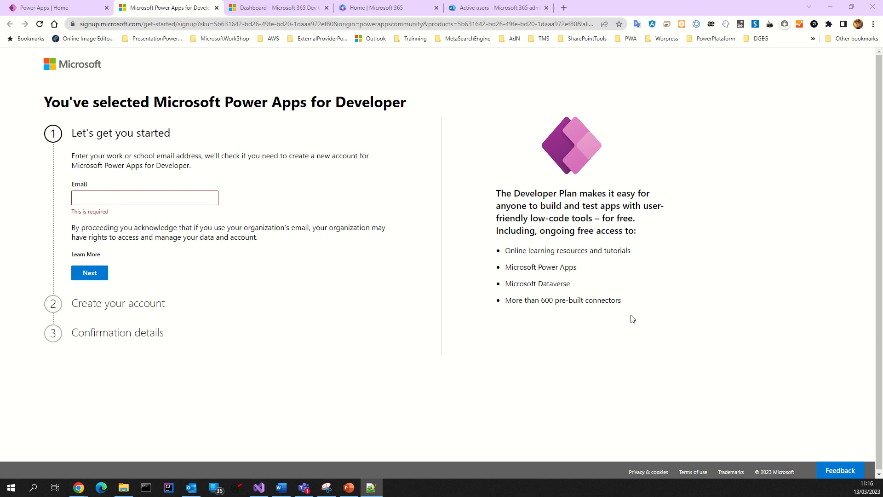
left_click(177, 193)
key("ctrl+v")
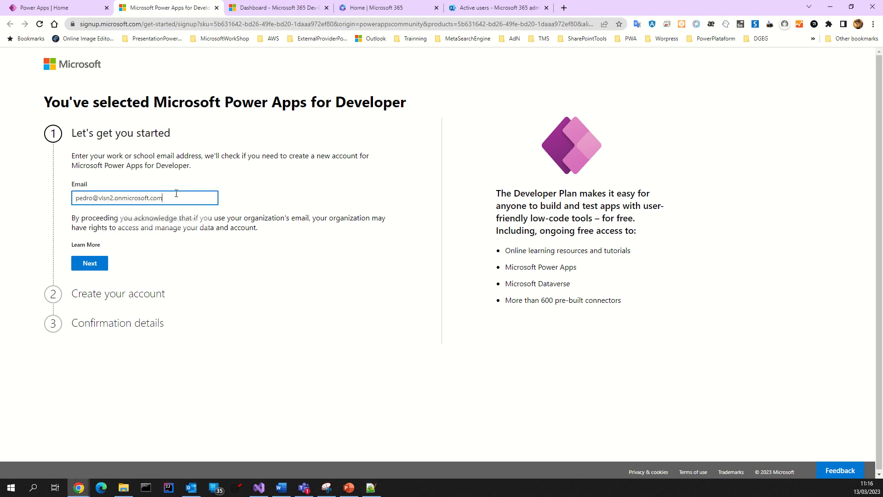
left_click(91, 268)
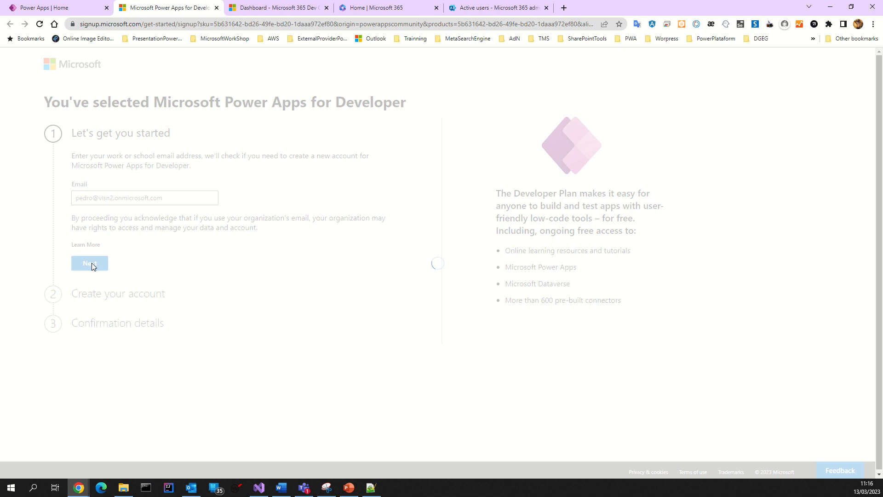
left_click(90, 188)
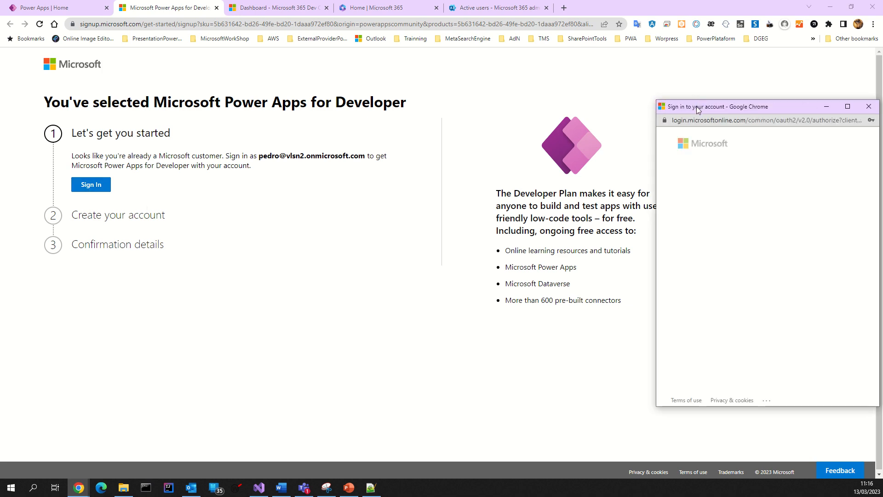
Step: Sign in with the account's temporary password from the notes and save it in the browser
left_click_drag(698, 109, 301, 130)
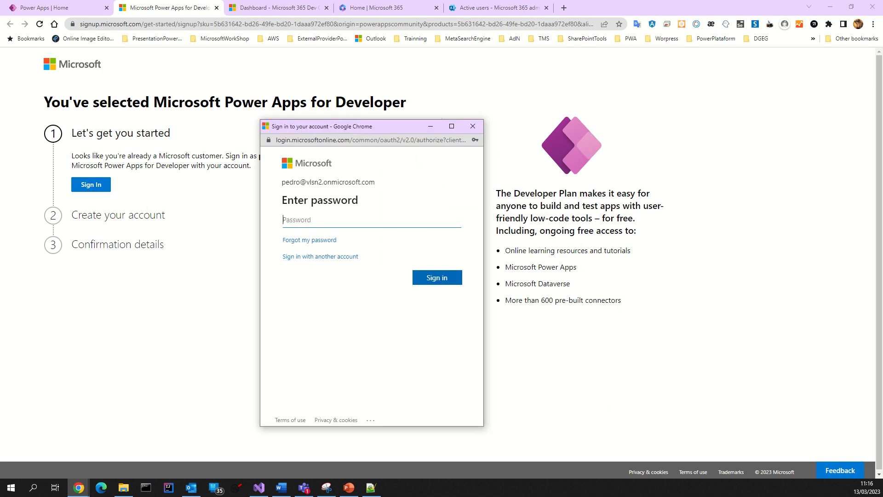
key("alt+Tab")
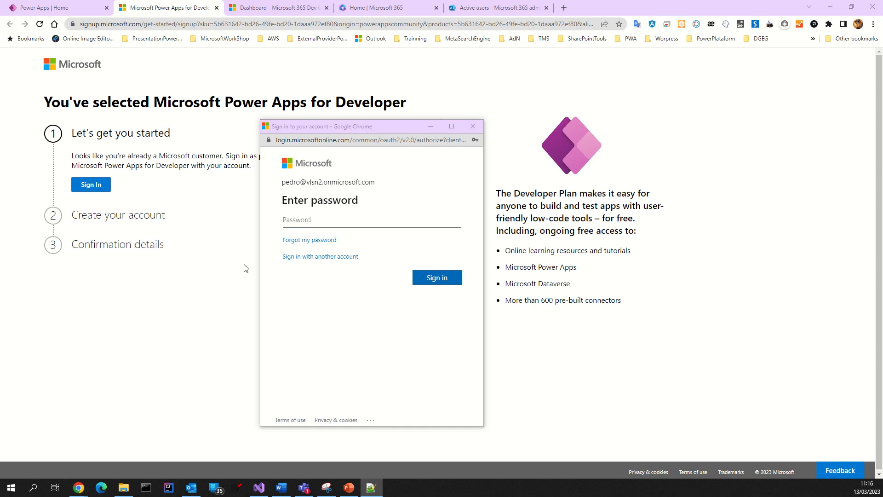
left_click(300, 220)
key("ctrl+v")
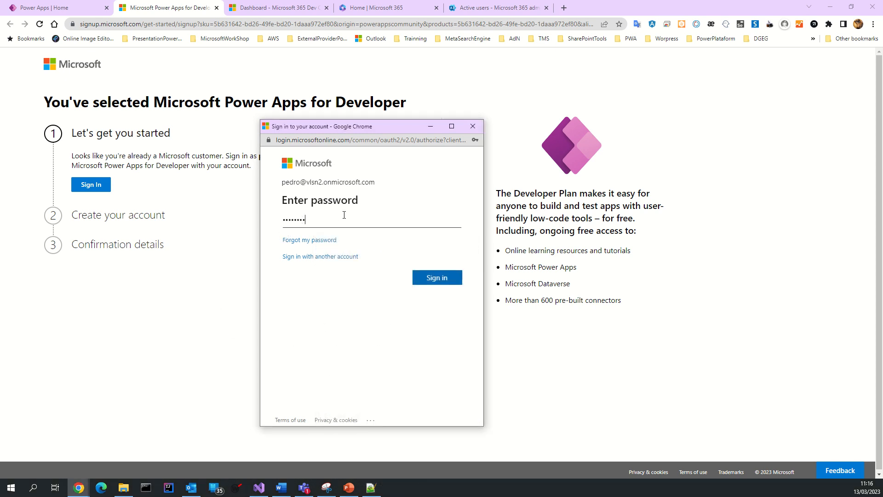
left_click(430, 277)
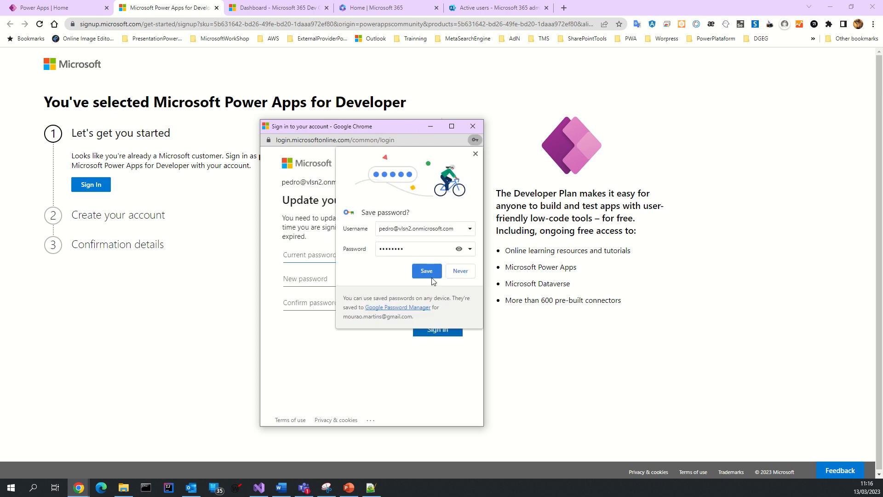
left_click(429, 271)
Step: Replace the temporary password with a new password and update the browser's stored password
left_click(306, 255)
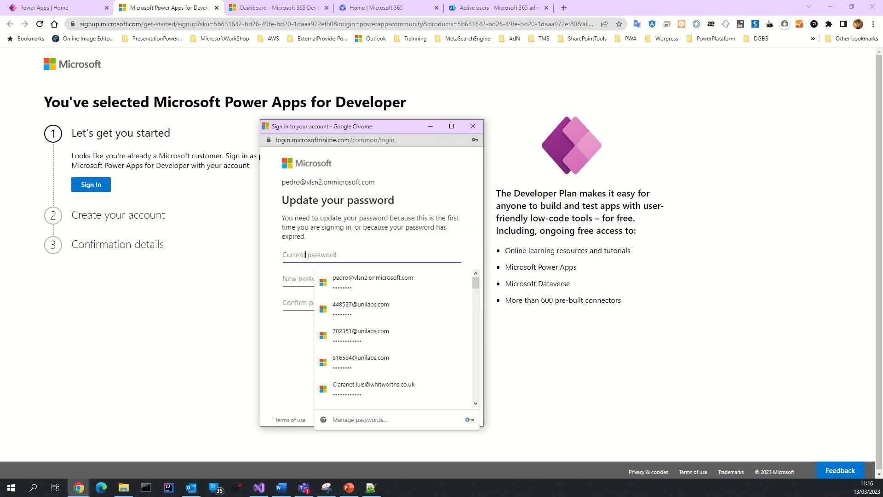
key("ctrl+v")
left_click(297, 282)
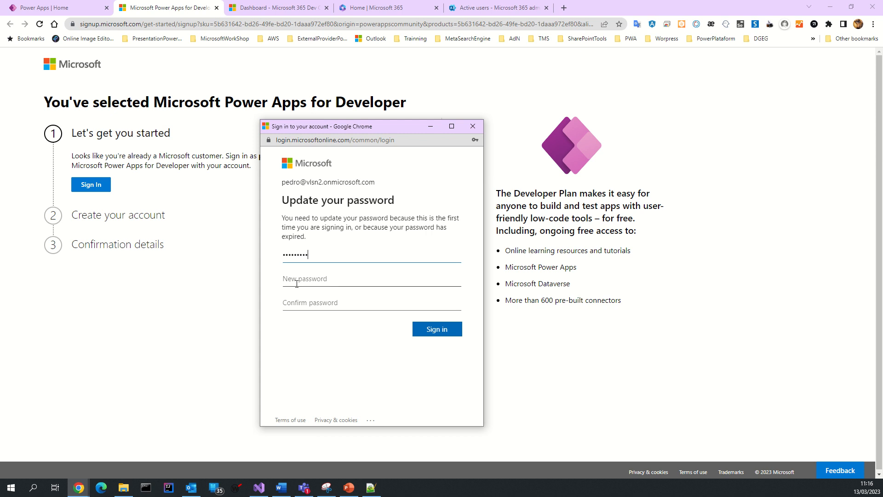
key("ctrl+v")
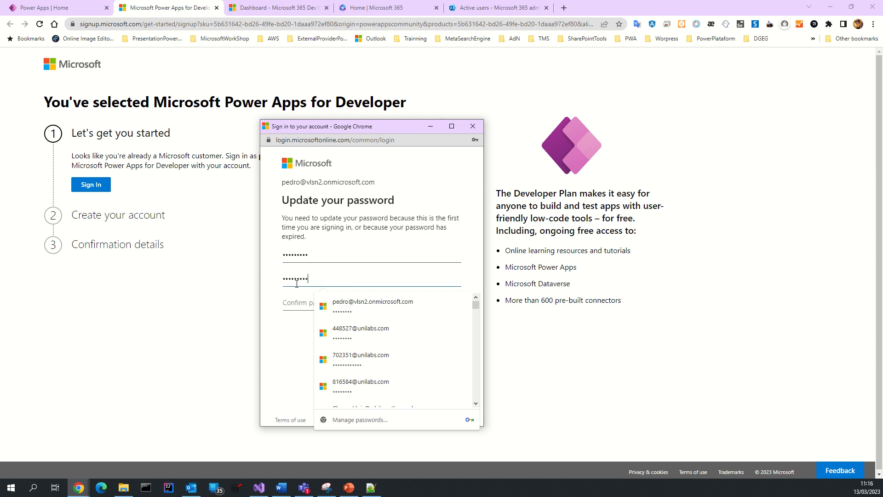
left_click(291, 304)
key("ctrl+v")
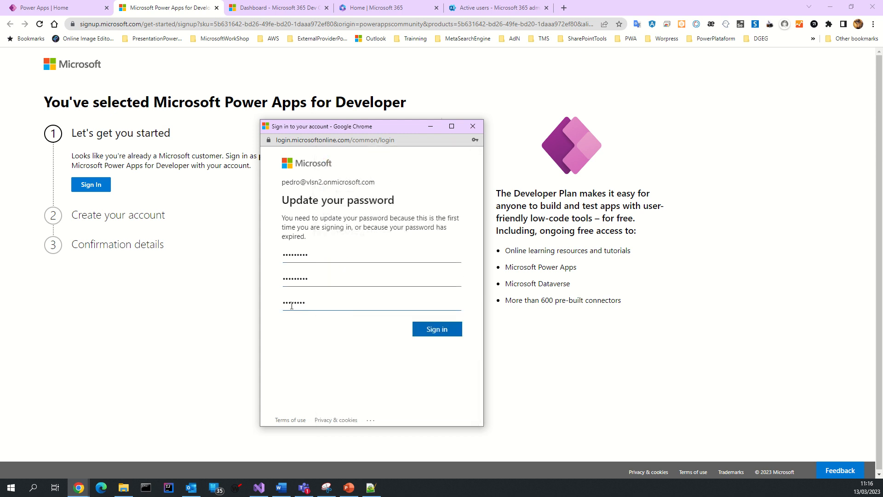
left_click(294, 278)
left_click(317, 253)
left_click(438, 328)
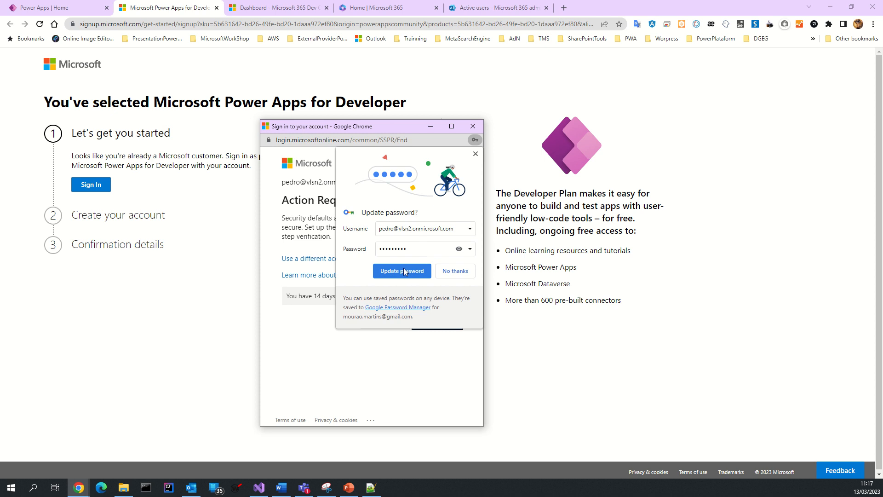
left_click(402, 271)
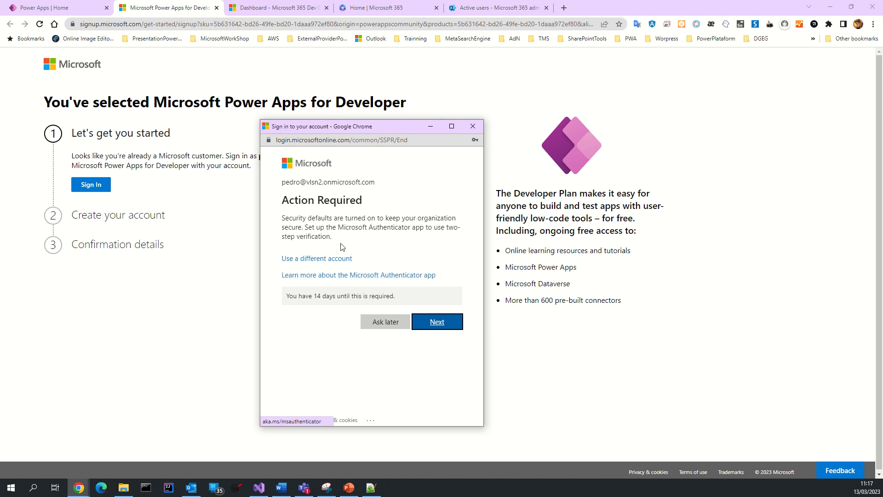
Step: Set up two-step verification by linking Microsoft Authenticator through the QR code
left_click(432, 322)
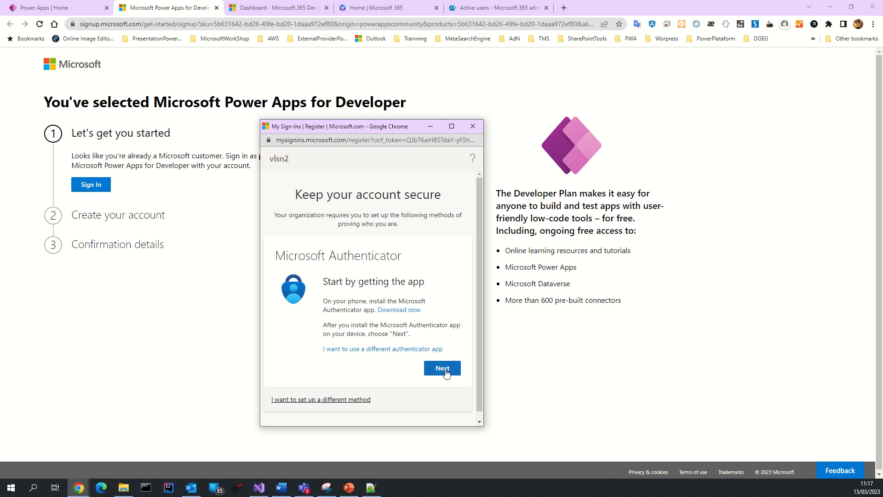
left_click(444, 371)
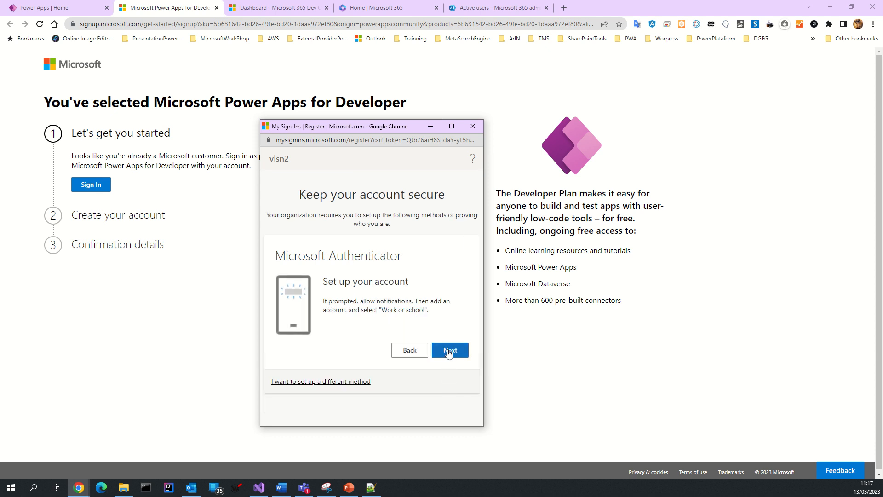
left_click(449, 352)
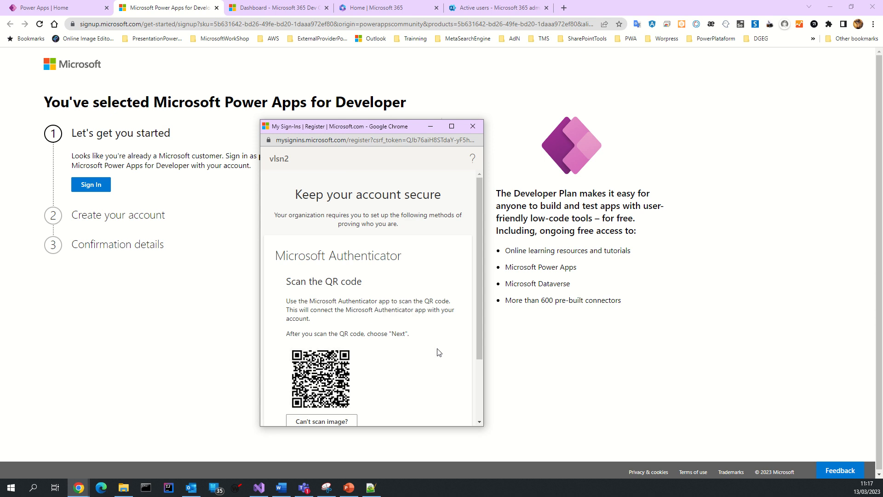
scroll(392, 344, "down", 2)
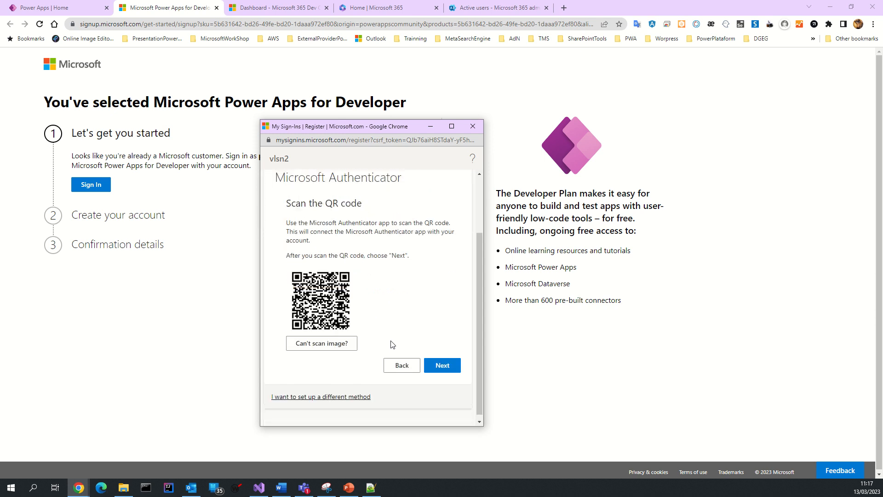
left_click(436, 362)
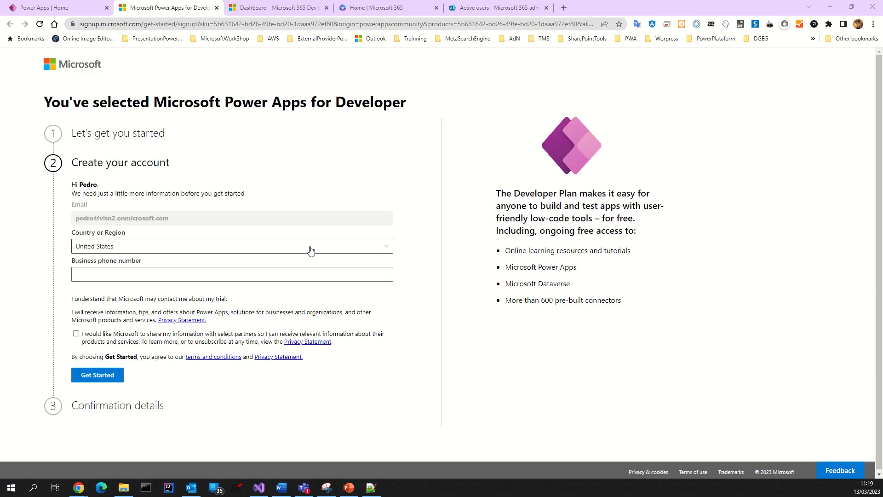
Step: Change the sign-up form's Country or Region from United States to Portugal
left_click(191, 251)
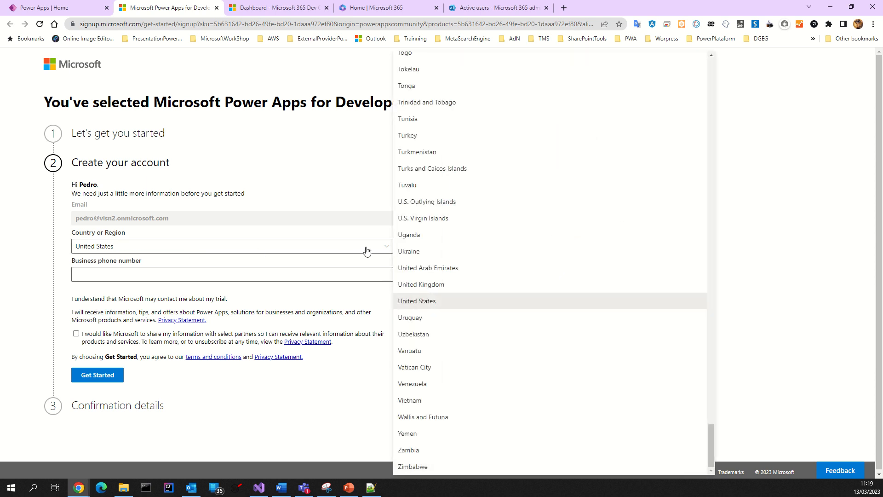
left_click(420, 300)
left_click(302, 249)
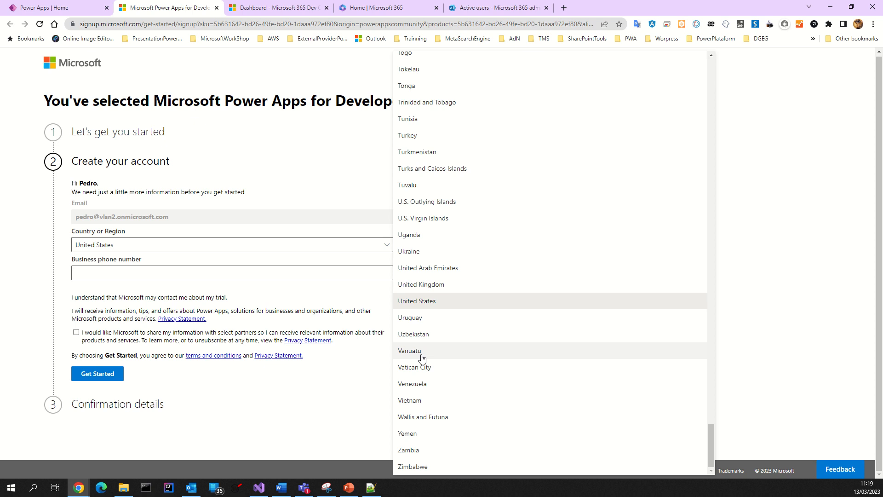
scroll(435, 309, "up", 15)
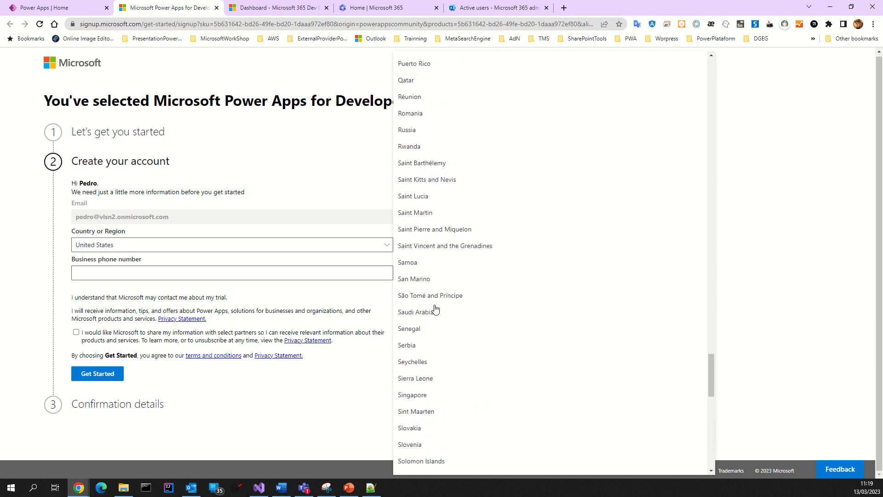
scroll(435, 309, "up", 10)
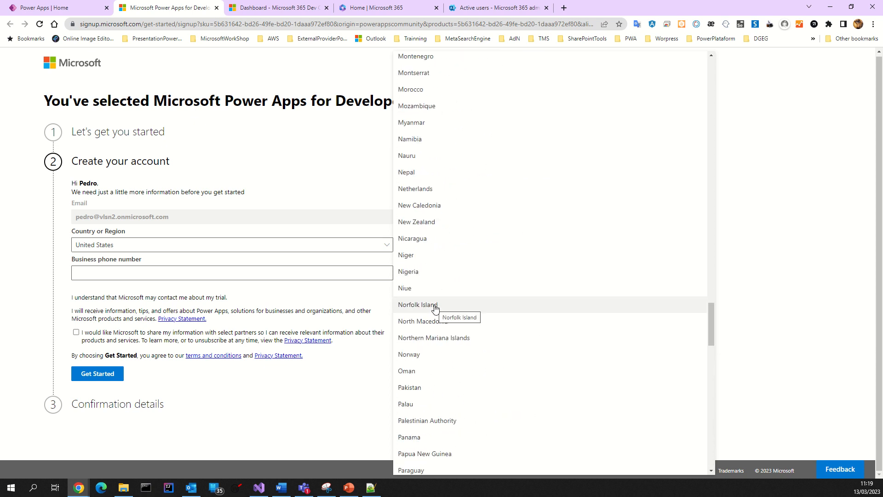
scroll(435, 309, "up", 14)
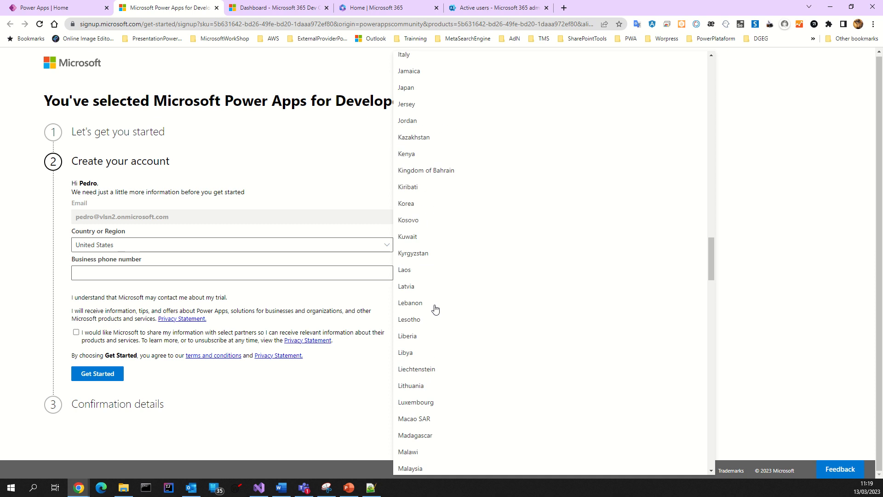
scroll(435, 310, "down", 17)
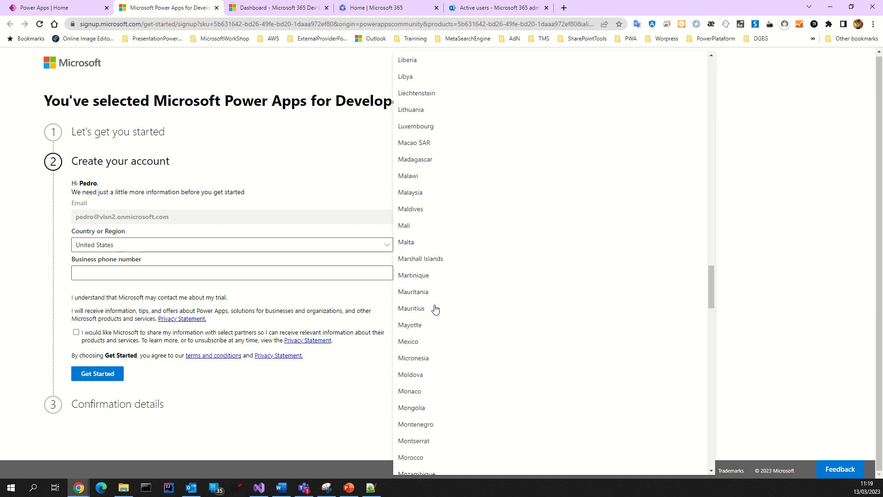
scroll(436, 309, "down", 17)
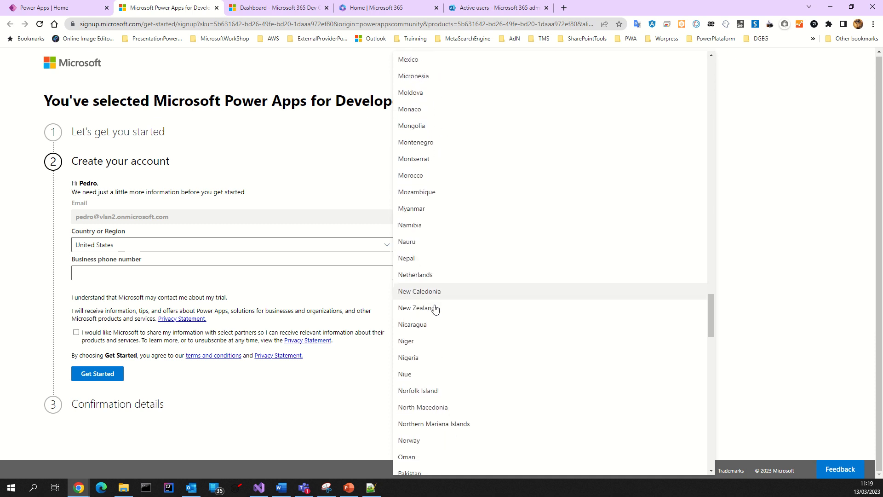
scroll(435, 309, "down", 10)
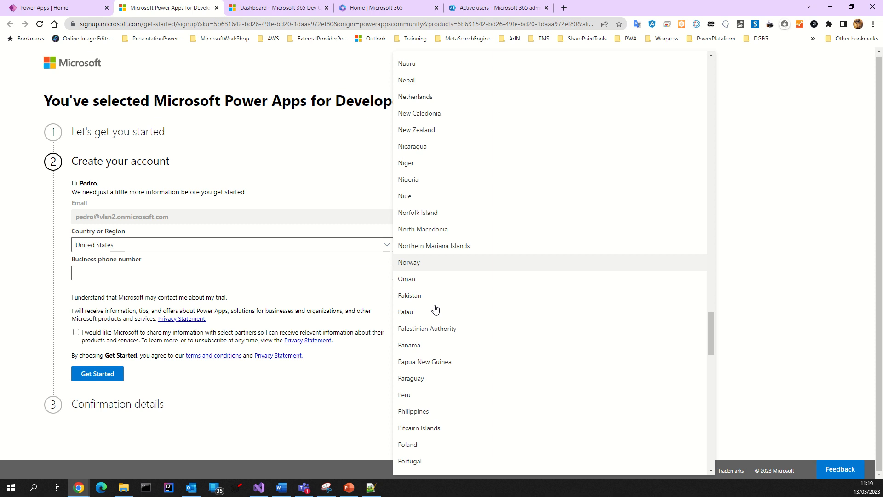
scroll(428, 340, "down", 1)
left_click(414, 414)
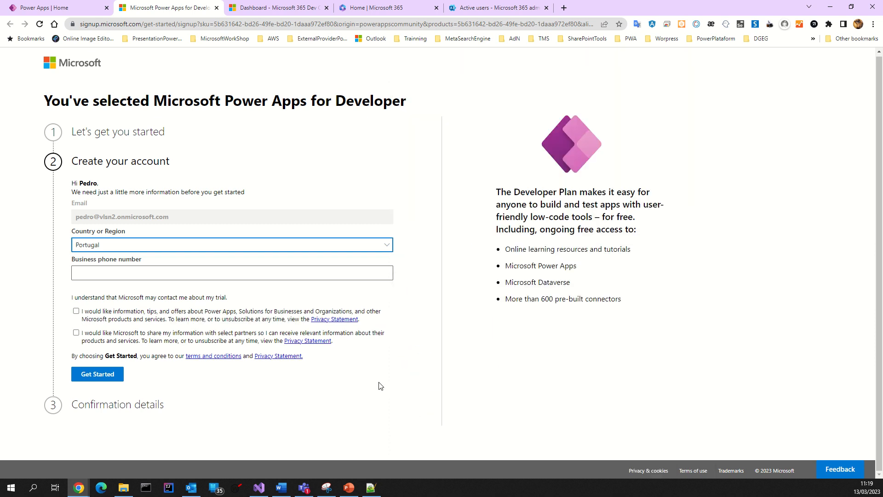
Step: Enter the business phone number, tick both consent boxes, and submit with Get Started
left_click(205, 276)
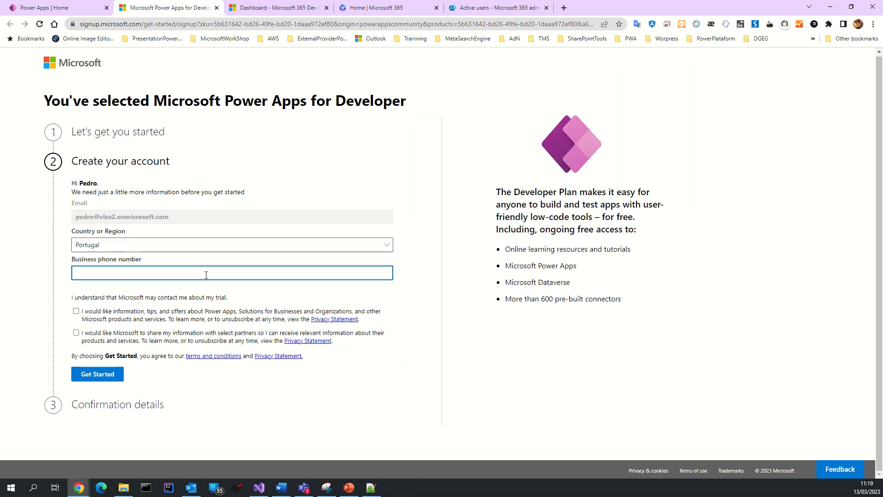
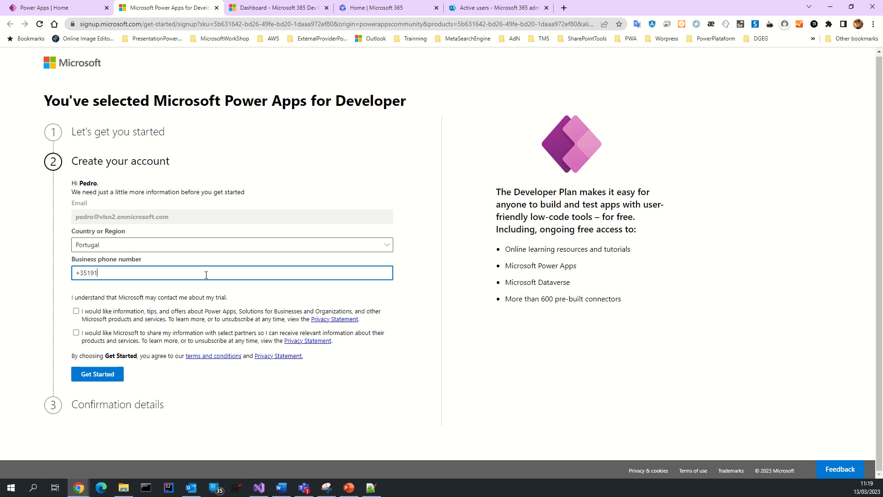
left_click(76, 311)
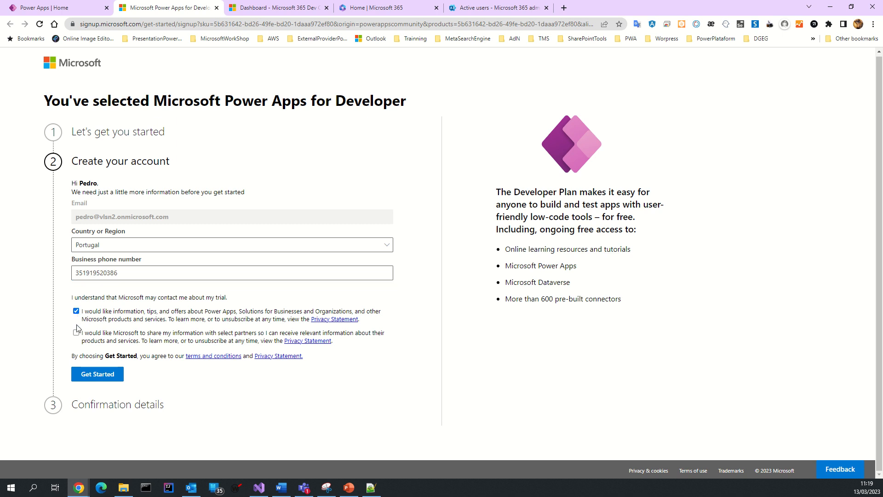
left_click(76, 333)
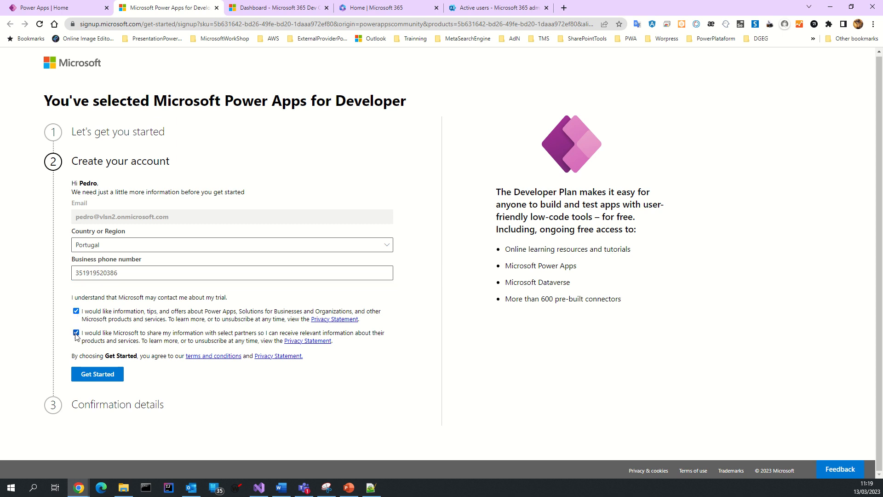
left_click(106, 375)
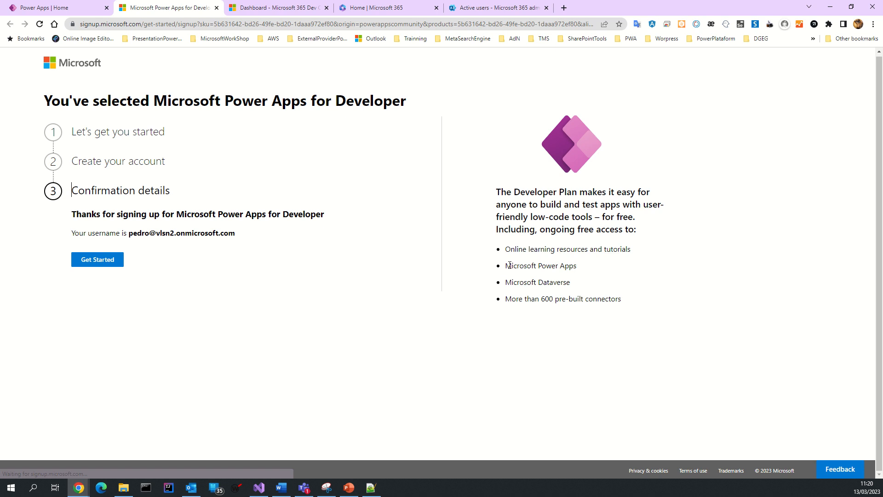
Step: Review the Power Apps and Dataverse benefits, then launch Power Apps from the confirmation
left_click_drag(513, 266, 577, 266)
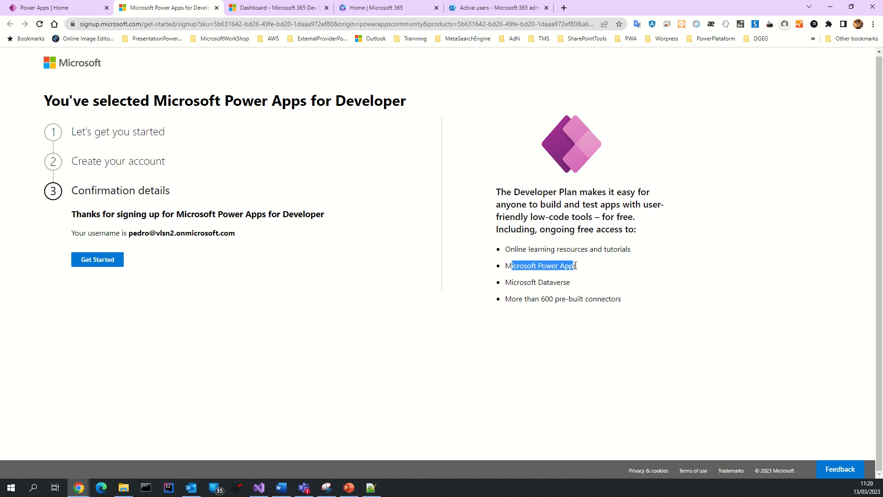
left_click_drag(517, 282, 578, 287)
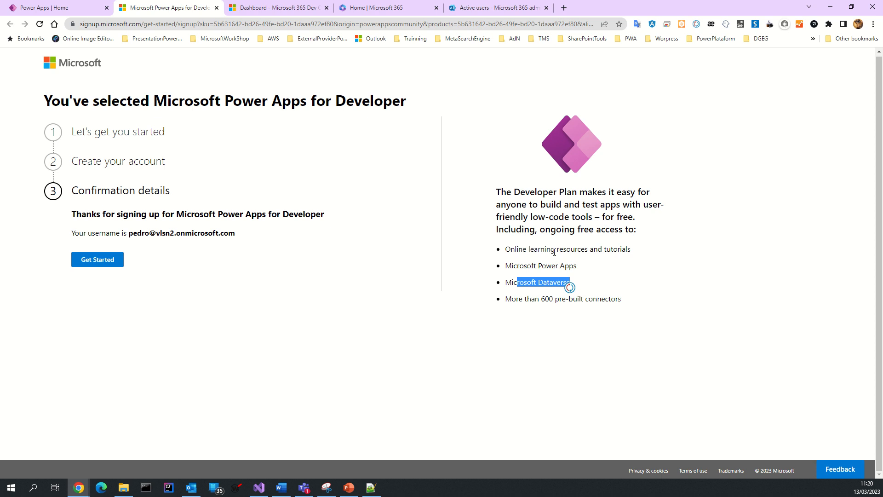
left_click(111, 265)
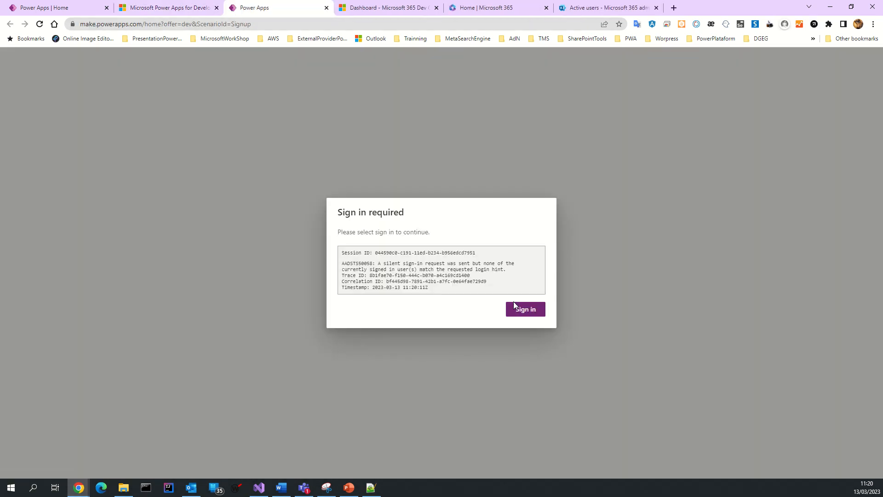
Step: Sign in to Power Apps with the new admin account and check the make.powerapps.com address
left_click(530, 313)
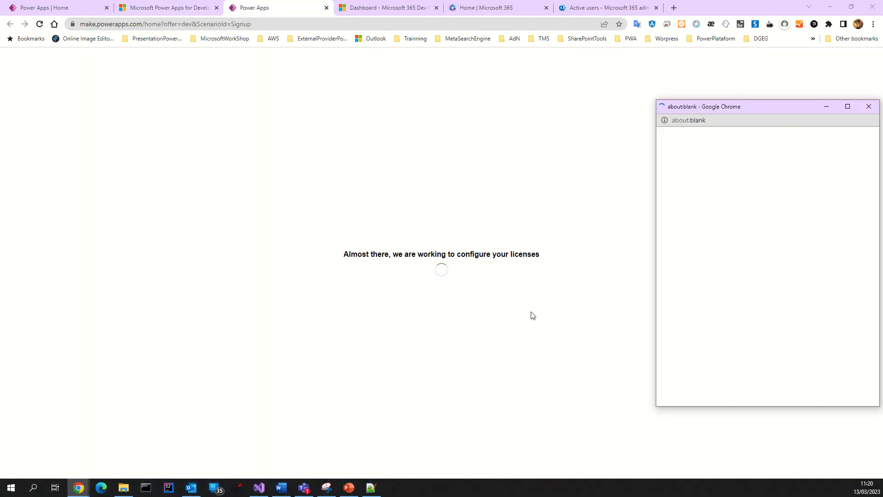
left_click_drag(688, 108, 400, 120)
left_click(421, 209)
left_click(444, 249)
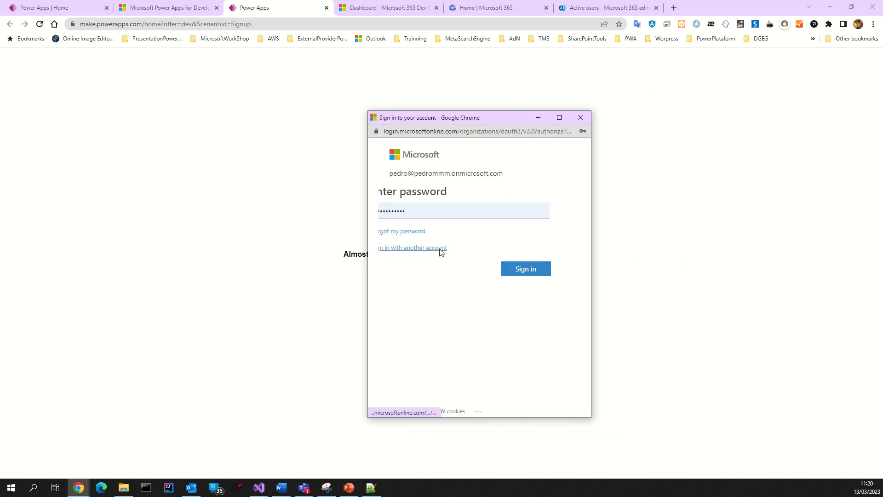
left_click(452, 209)
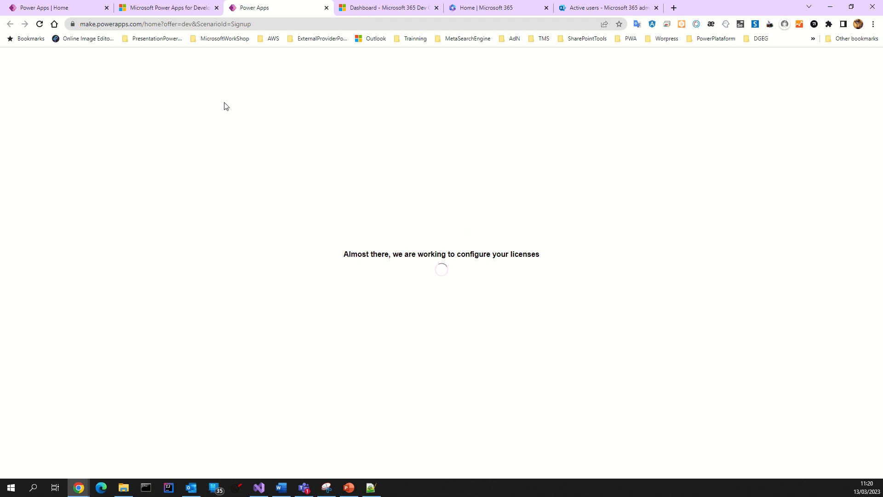
left_click(106, 24)
left_click(131, 27)
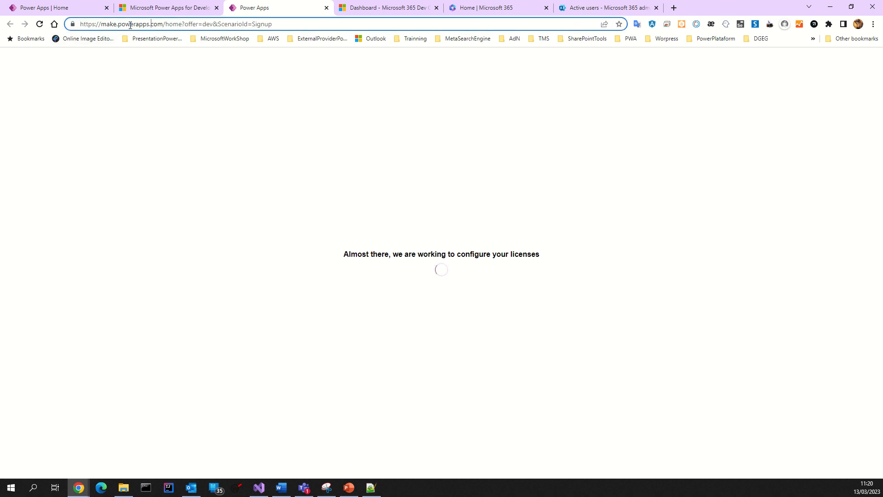
left_click_drag(104, 25, 301, 30)
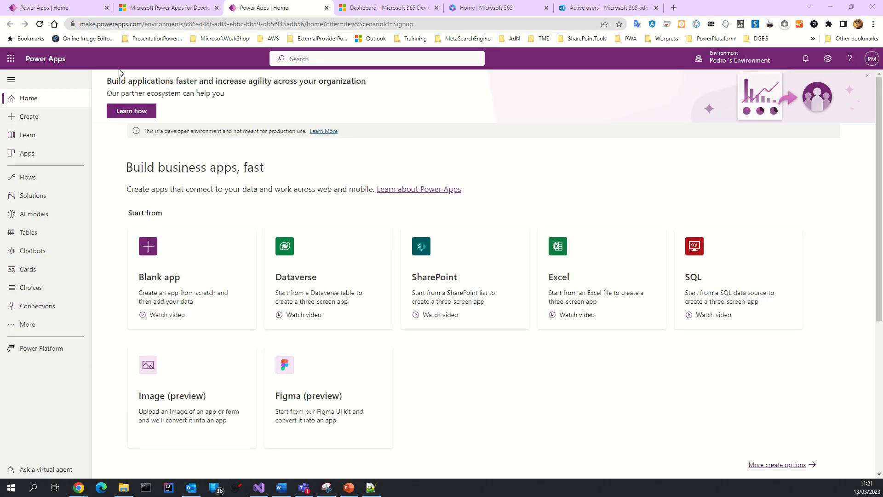
Step: Switch the Power Apps environment to vlsn2 (default)
left_click(741, 64)
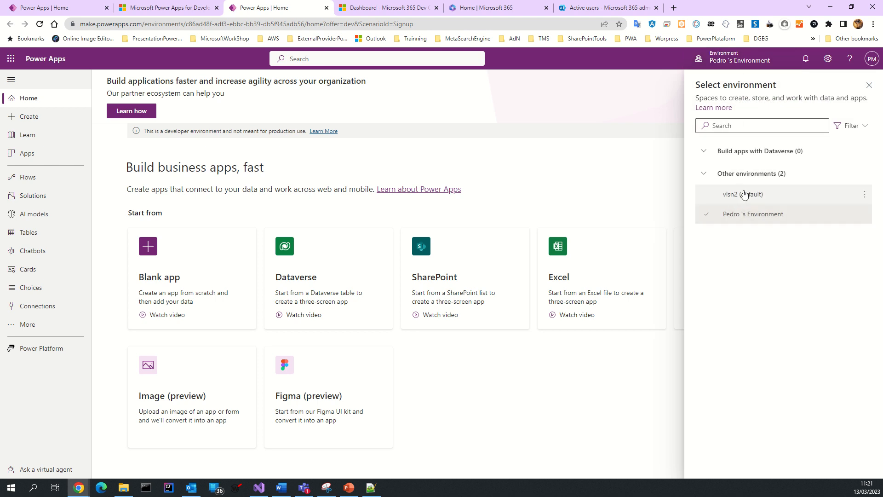
mouse_move(770, 213)
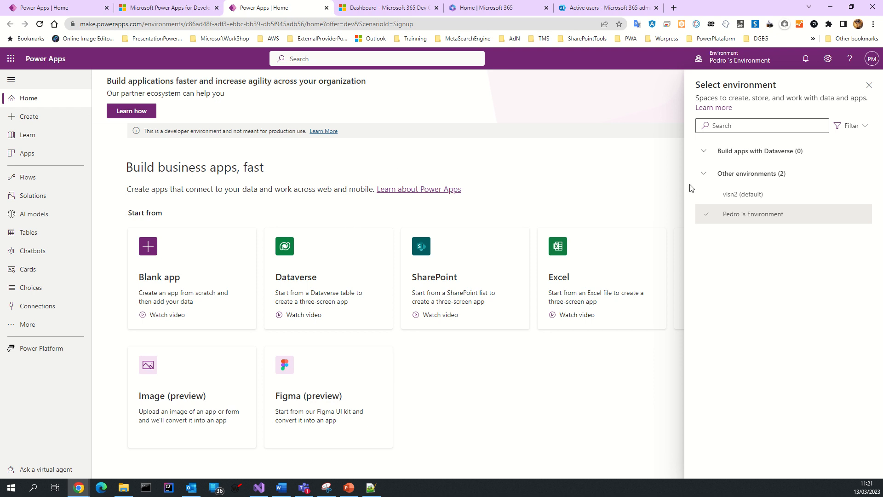
left_click(728, 198)
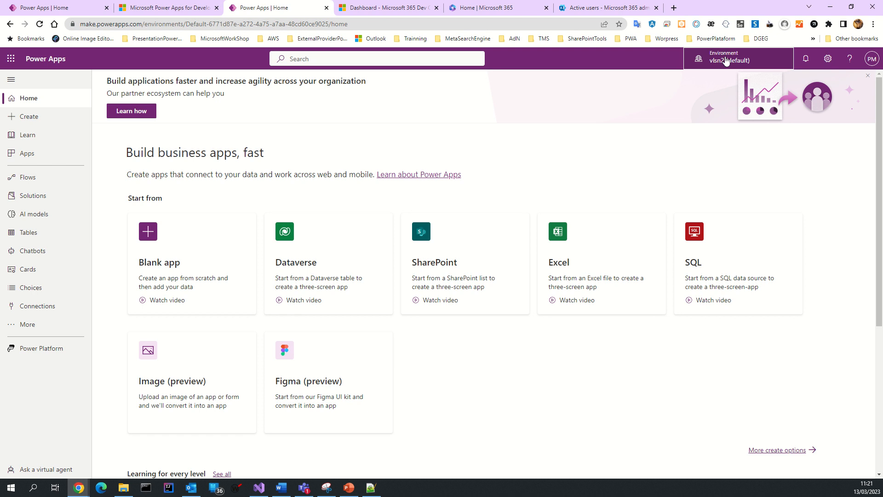
Step: Switch back to the developer environment and reopen the environment list to compare both
left_click(726, 60)
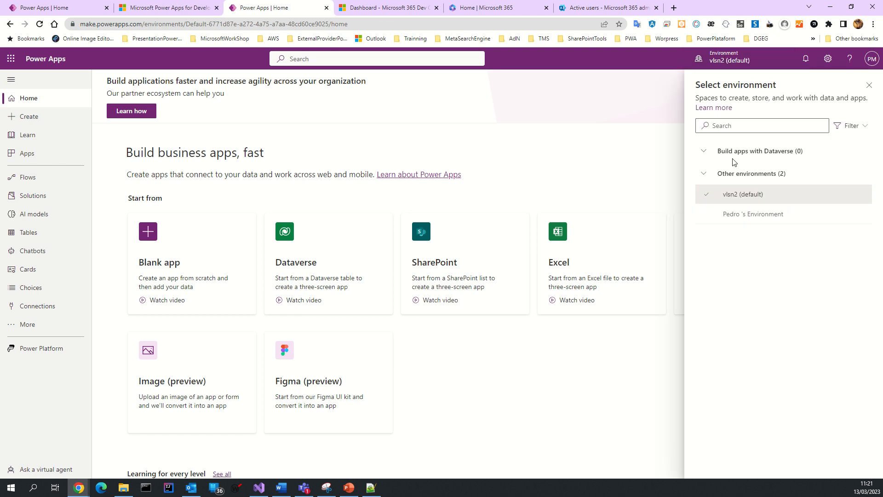
left_click(724, 217)
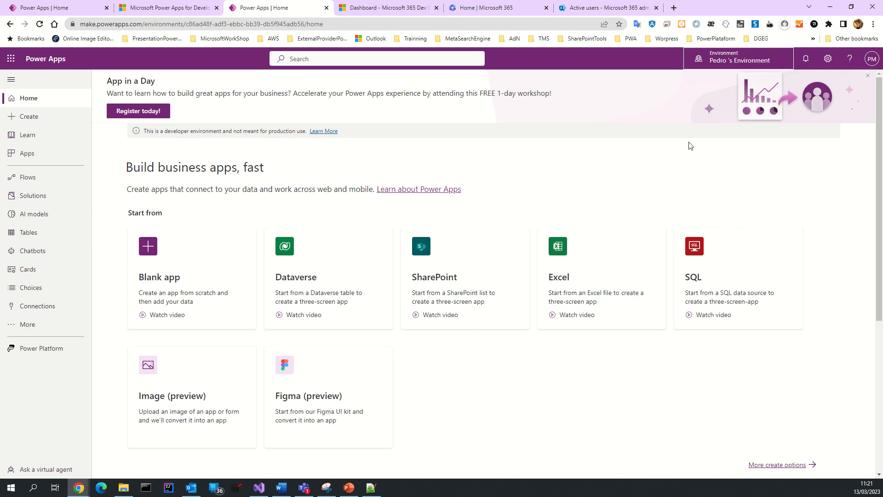
left_click(715, 67)
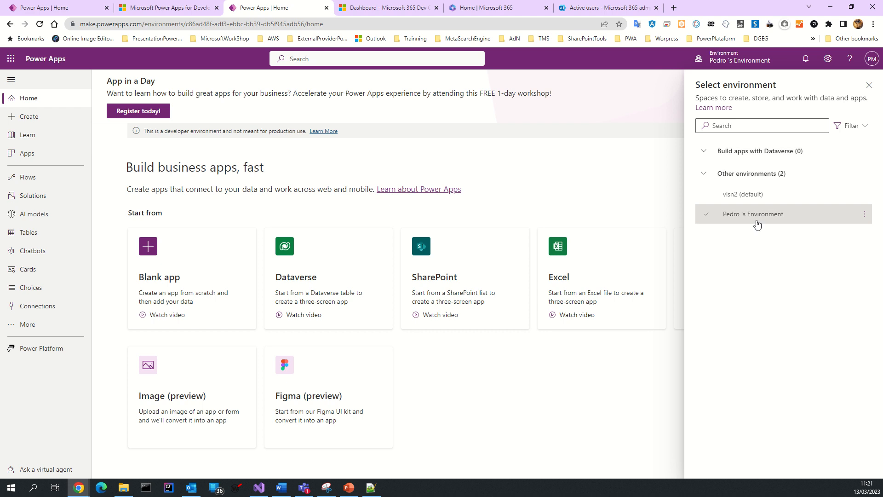
mouse_move(745, 198)
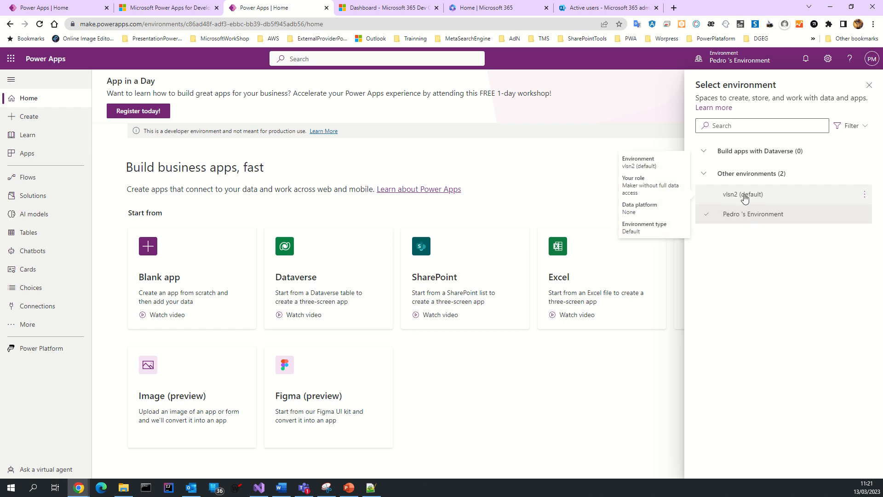
mouse_move(743, 219)
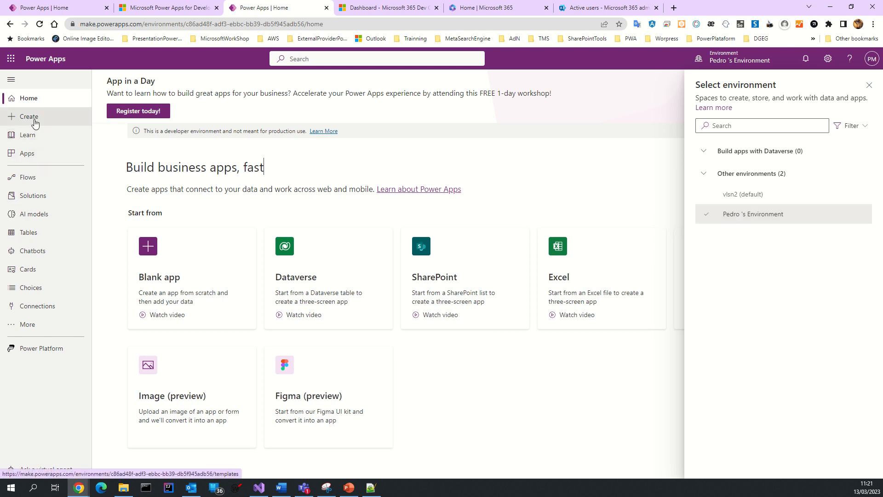
Step: Go to the Apps page and open the Explore Power Platform panel
left_click(25, 154)
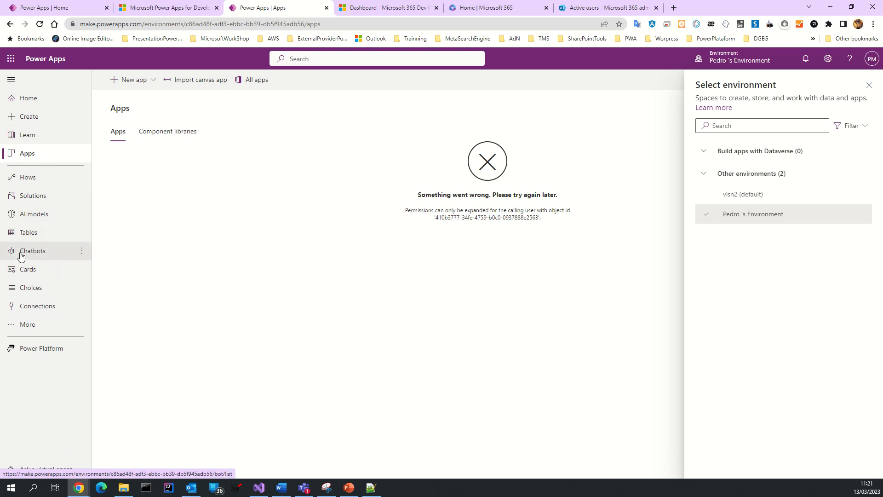
left_click(53, 350)
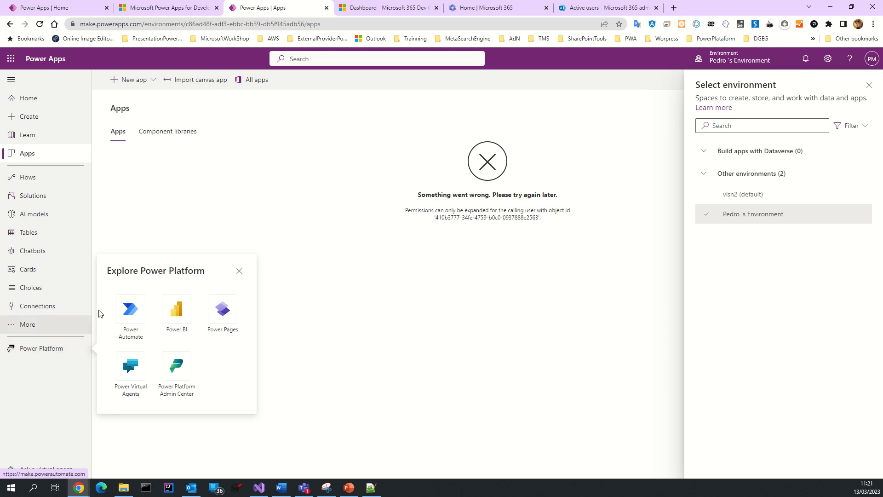